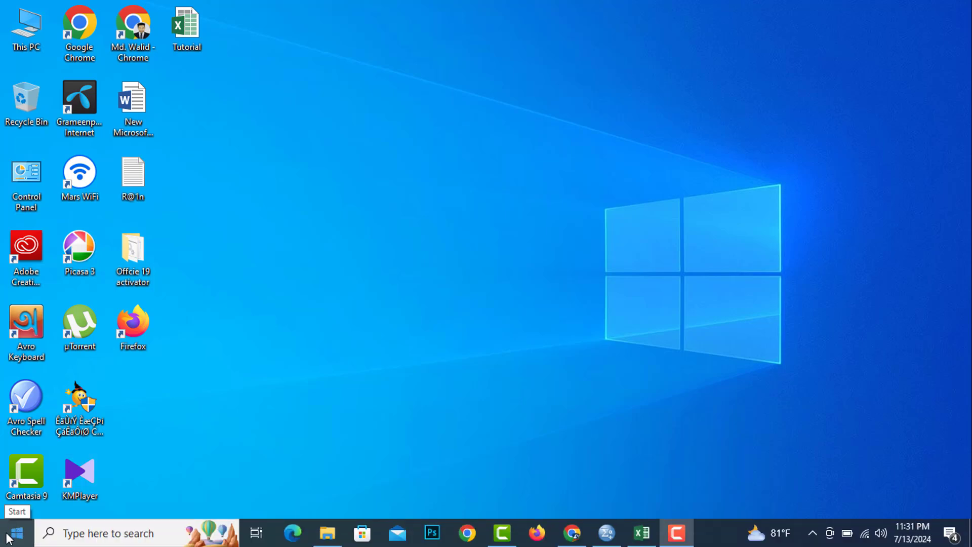
pyautogui.click(17, 536)
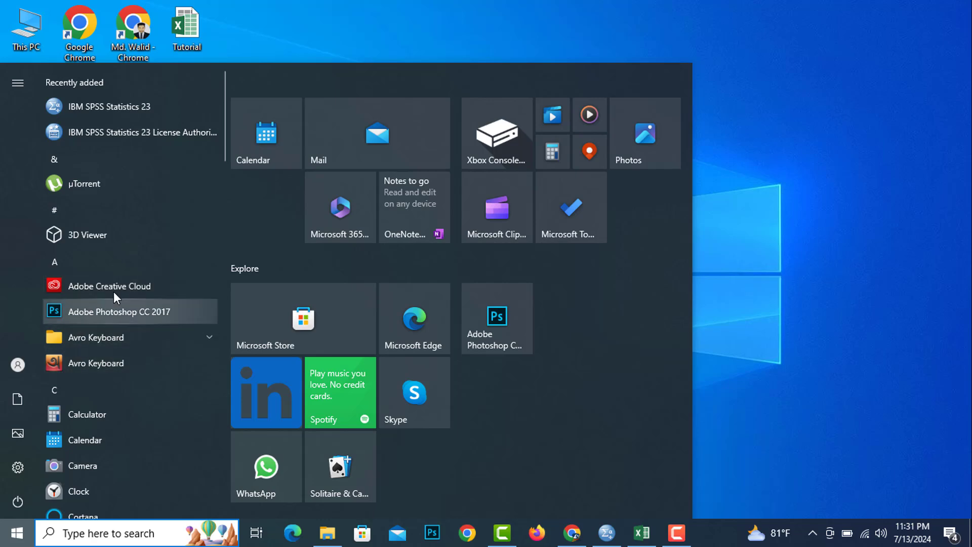
pyautogui.scroll(-1, 147, 352)
pyautogui.scroll(1, 147, 352)
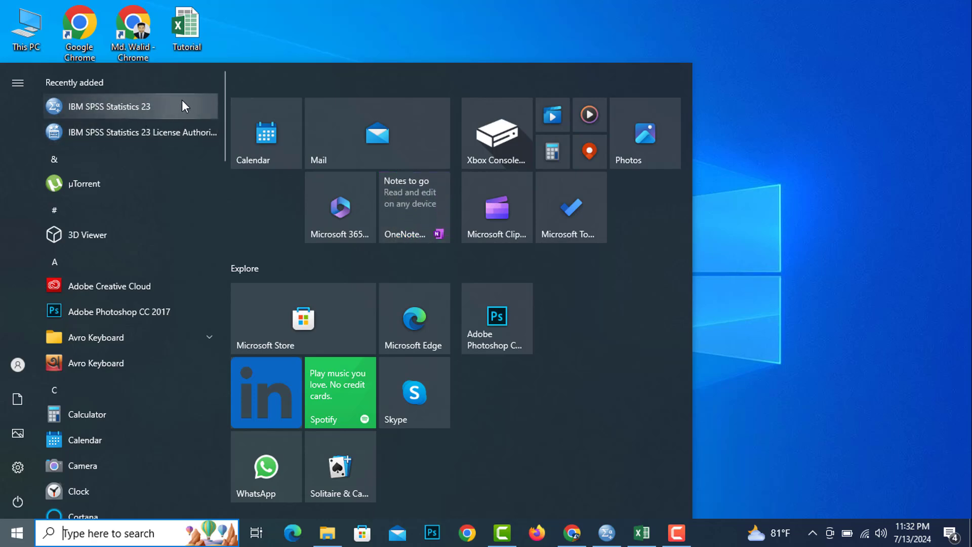
pyautogui.click(318, 13)
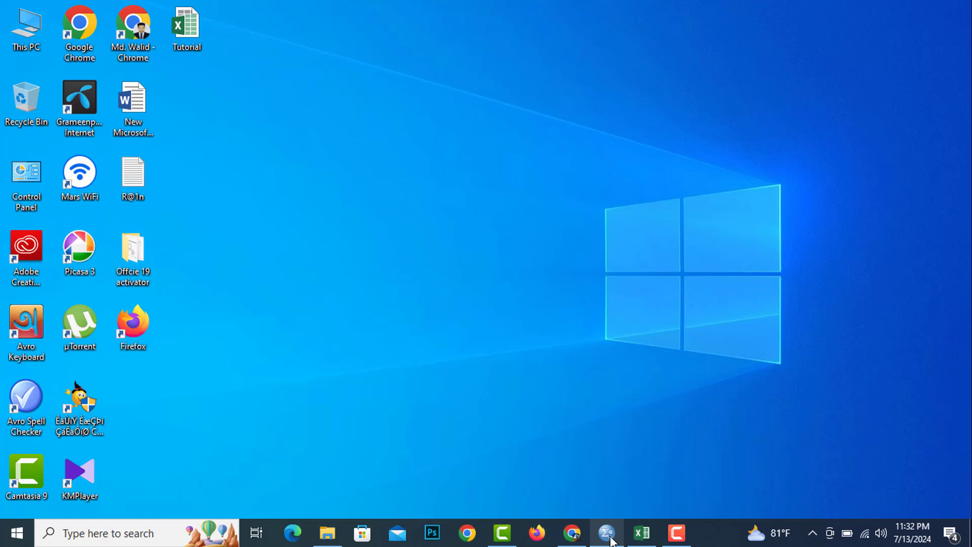
# Switch to IBM SPSS Statistics and look at both the Variable View and the Data View of the empty dataset.
pyautogui.click(607, 536)
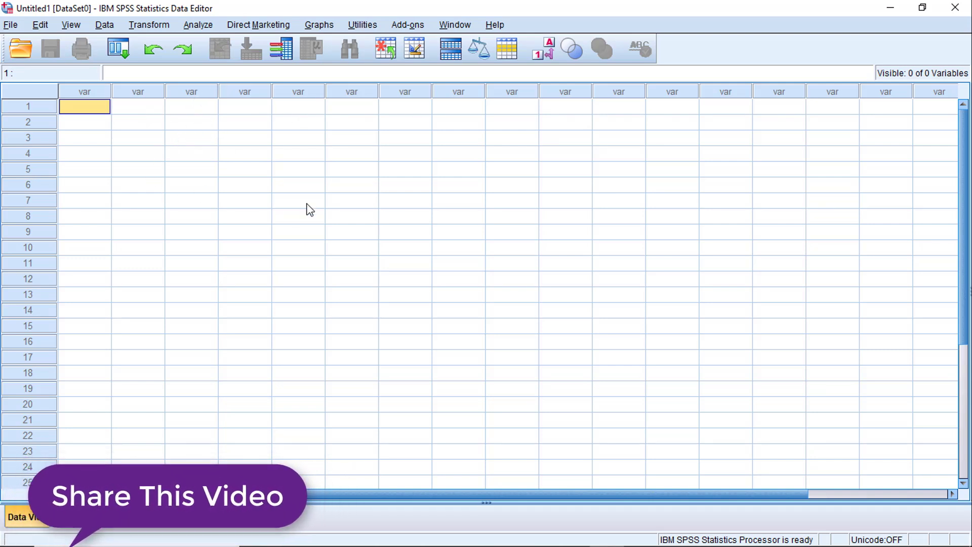
pyautogui.click(87, 123)
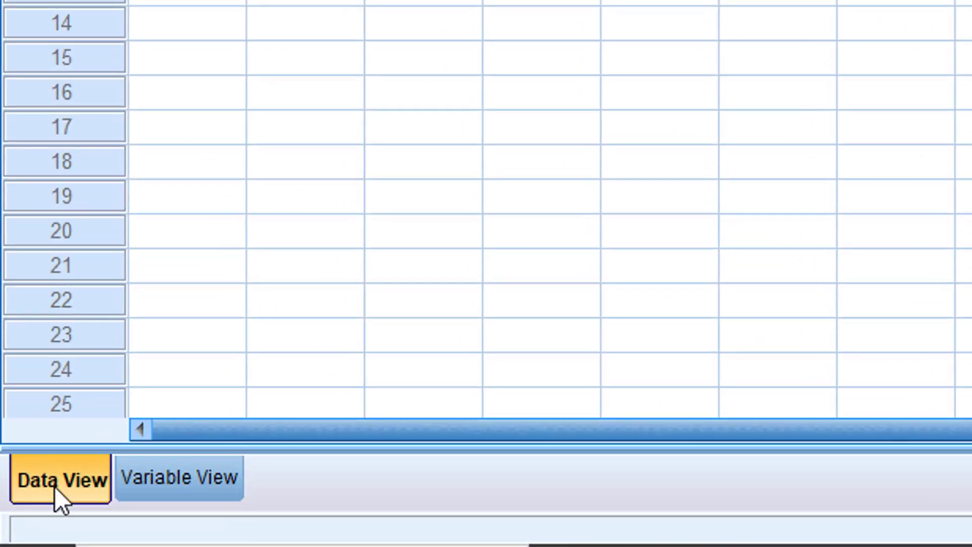
pyautogui.click(187, 474)
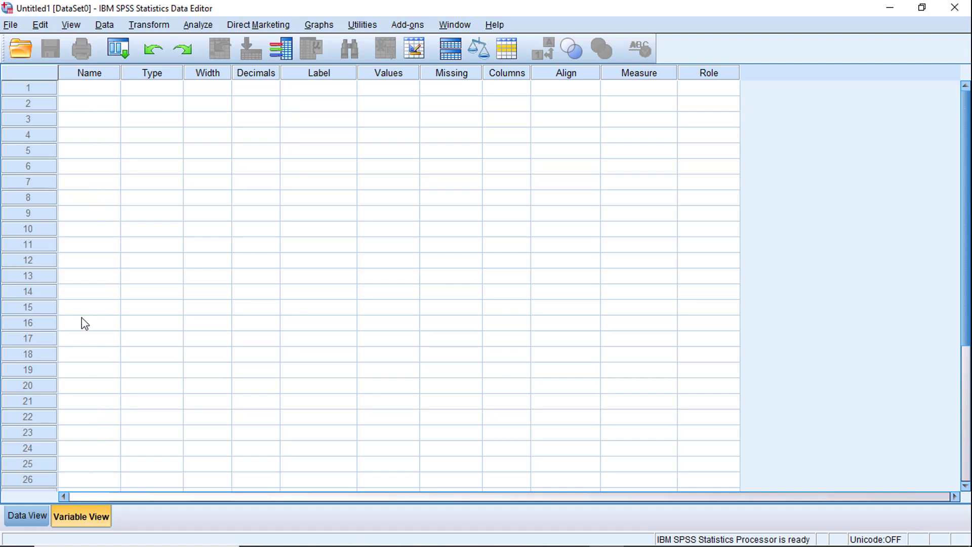
pyautogui.click(25, 515)
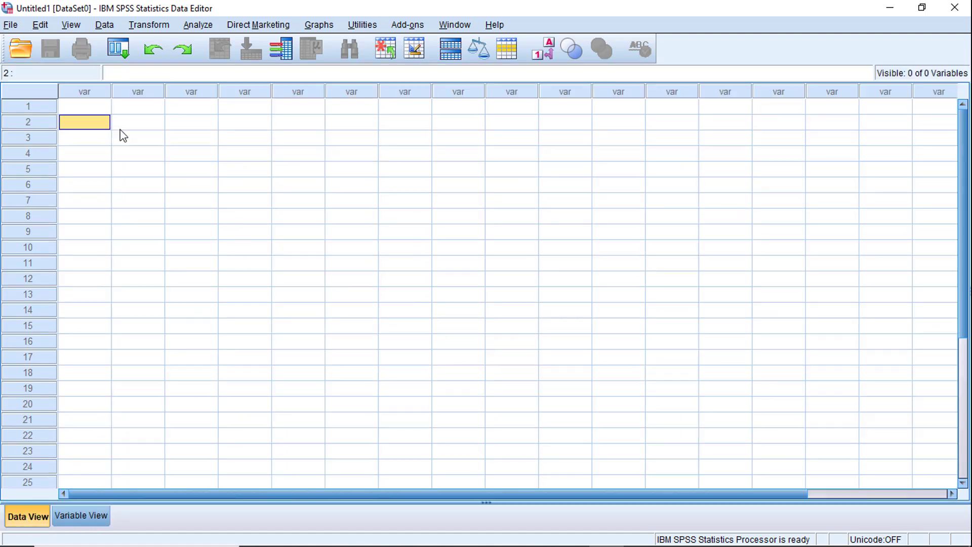
pyautogui.click(84, 109)
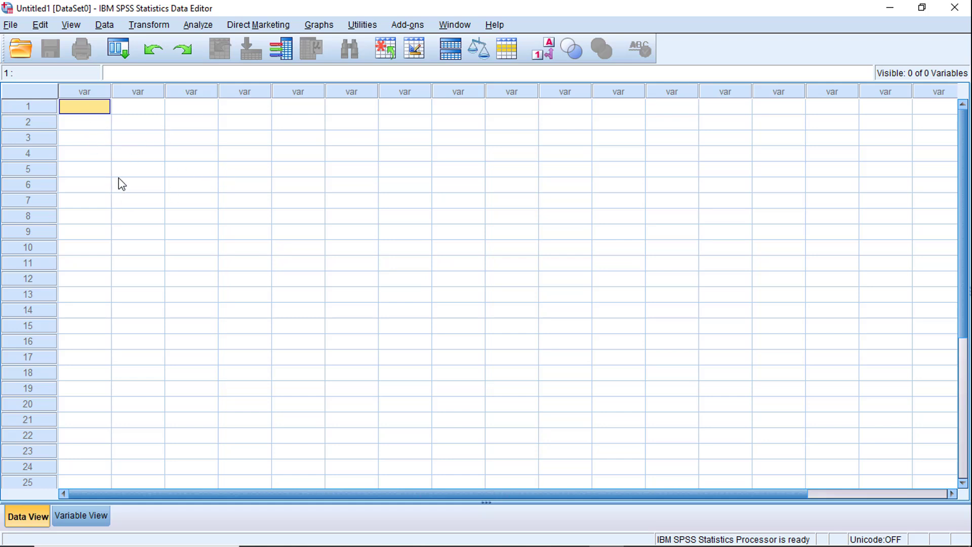
# Define a variable named ID in the first row of the Variable View.
pyautogui.click(86, 521)
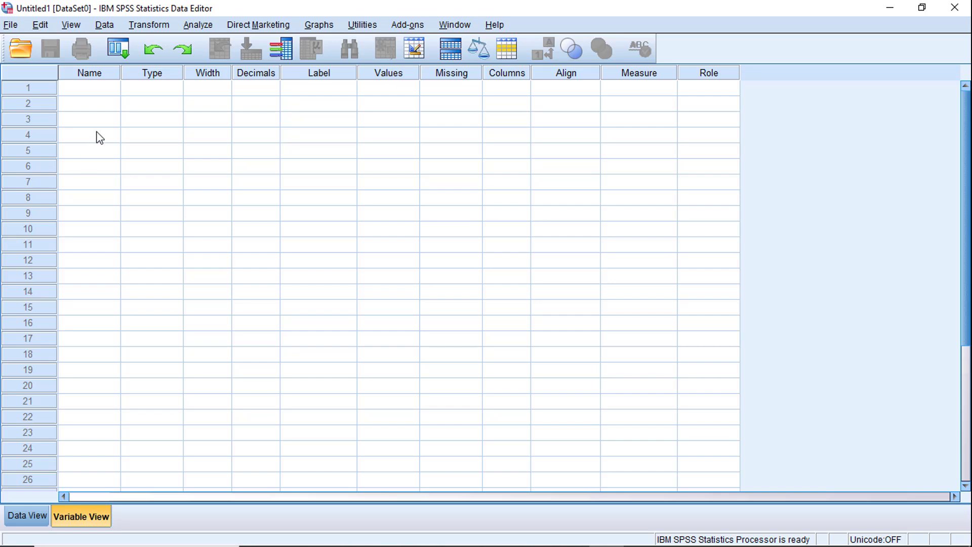
pyautogui.click(102, 90)
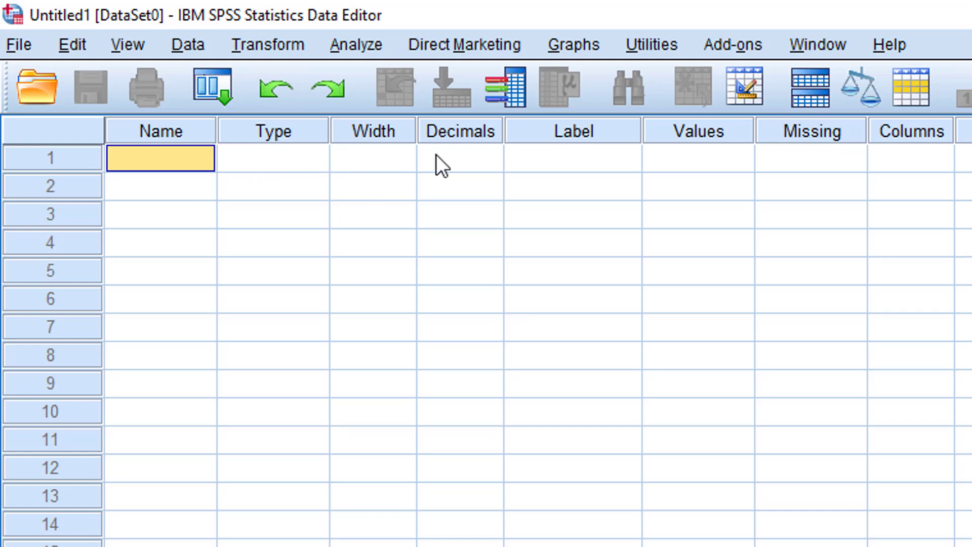
pyautogui.click(180, 213)
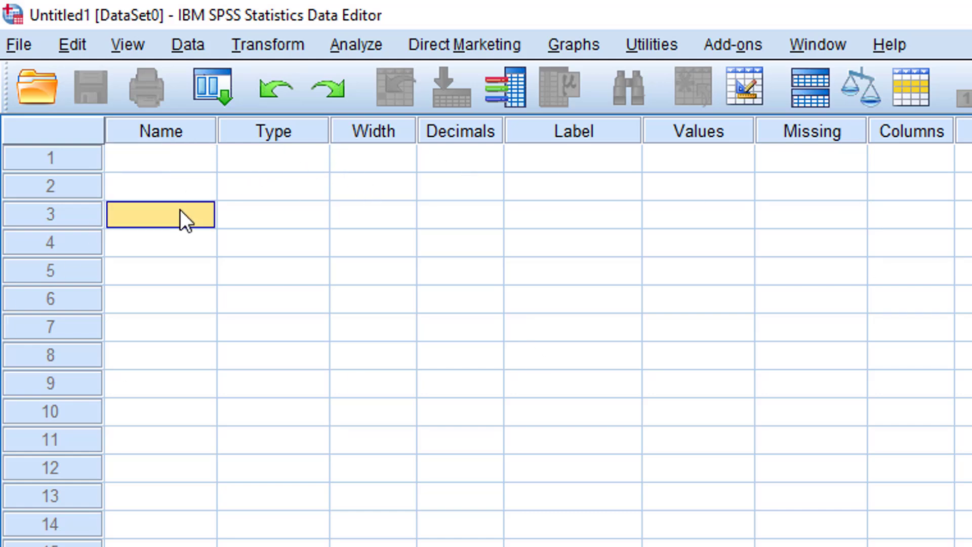
pyautogui.click(158, 140)
pyautogui.click(153, 192)
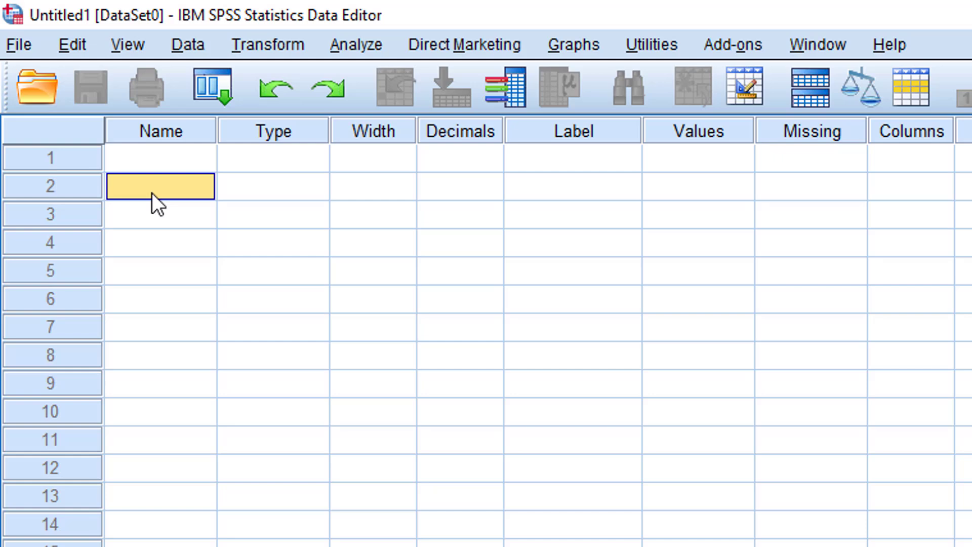
pyautogui.click(165, 162)
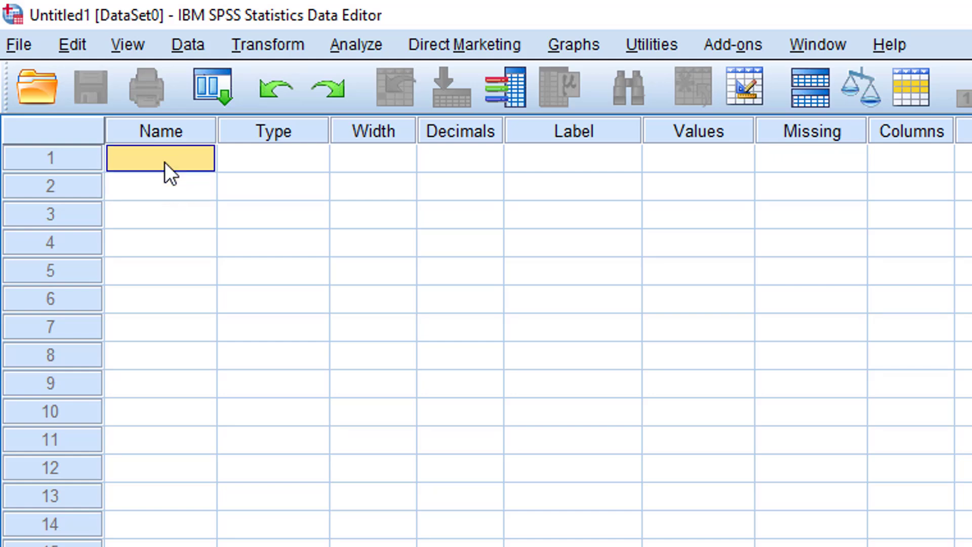
pyautogui.click(165, 162)
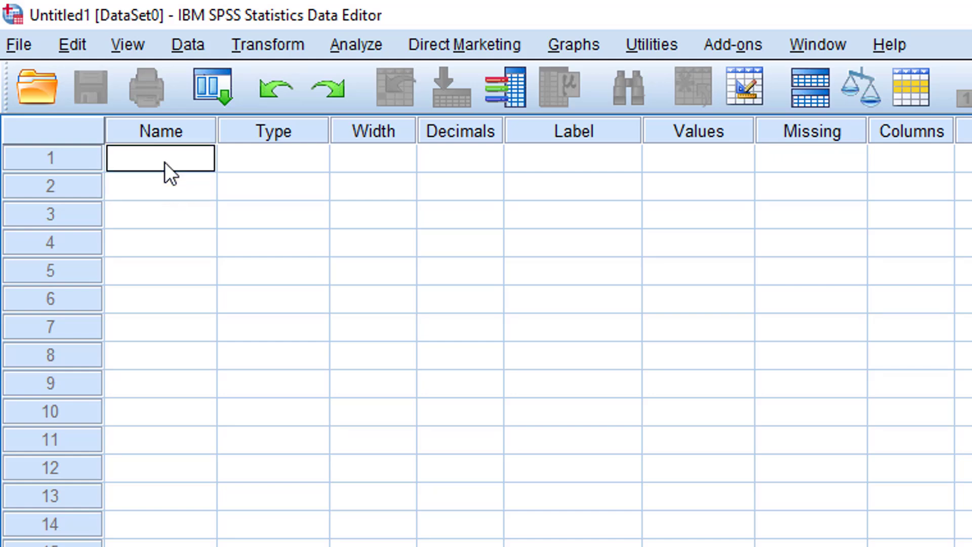
pyautogui.write('ID')
pyautogui.press('Return')
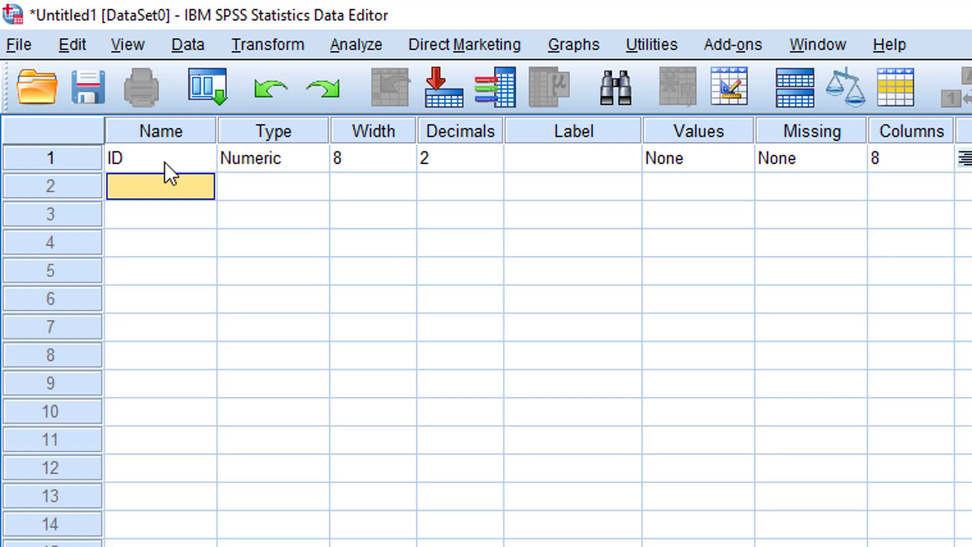
# Add the variables Gender, Income and Expenditure in the rows below ID.
pyautogui.click(165, 162)
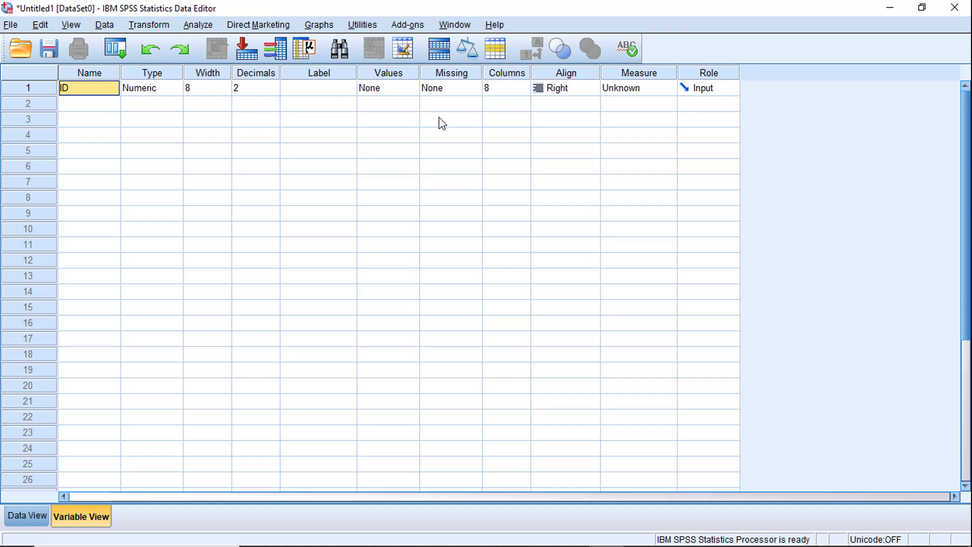
pyautogui.click(152, 87)
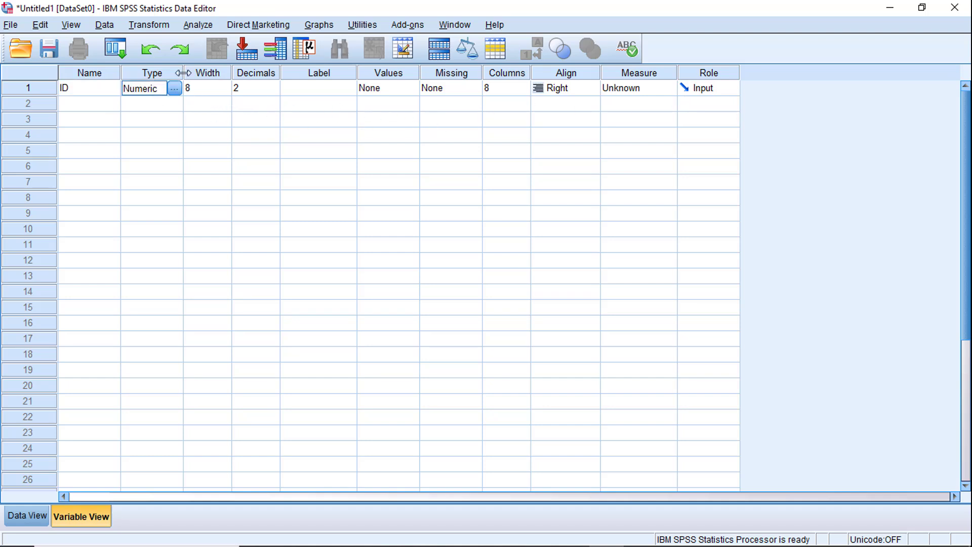
pyautogui.click(90, 106)
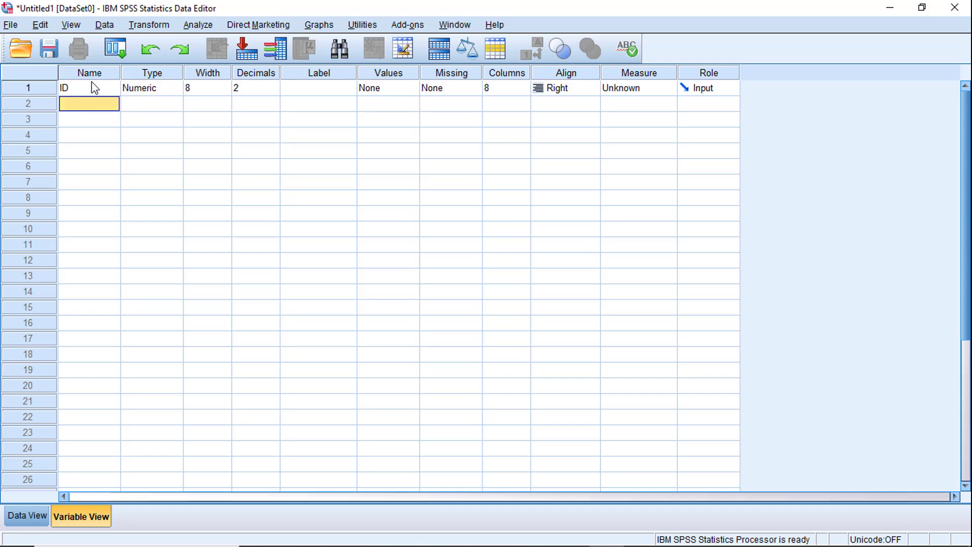
pyautogui.click(102, 110)
pyautogui.write('Gender')
pyautogui.press('Return')
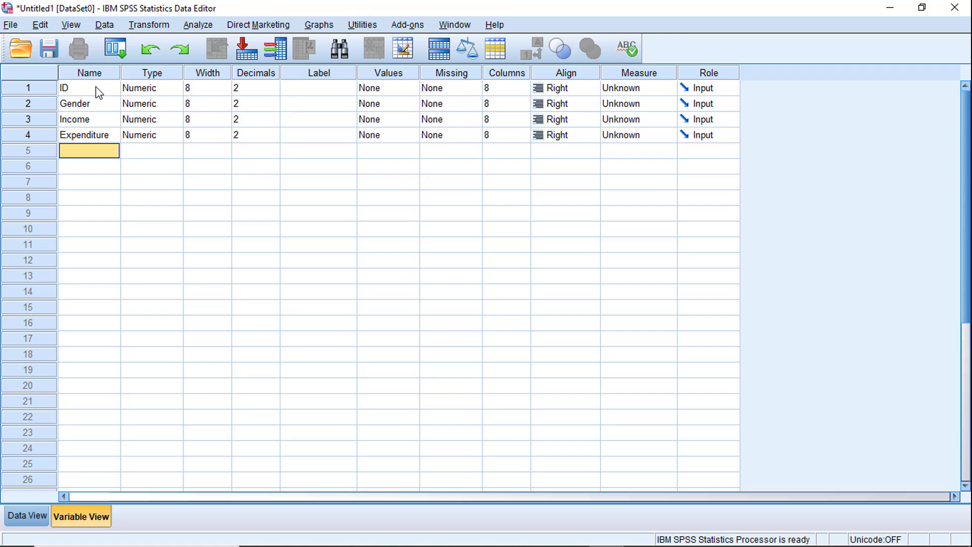
pyautogui.click(96, 87)
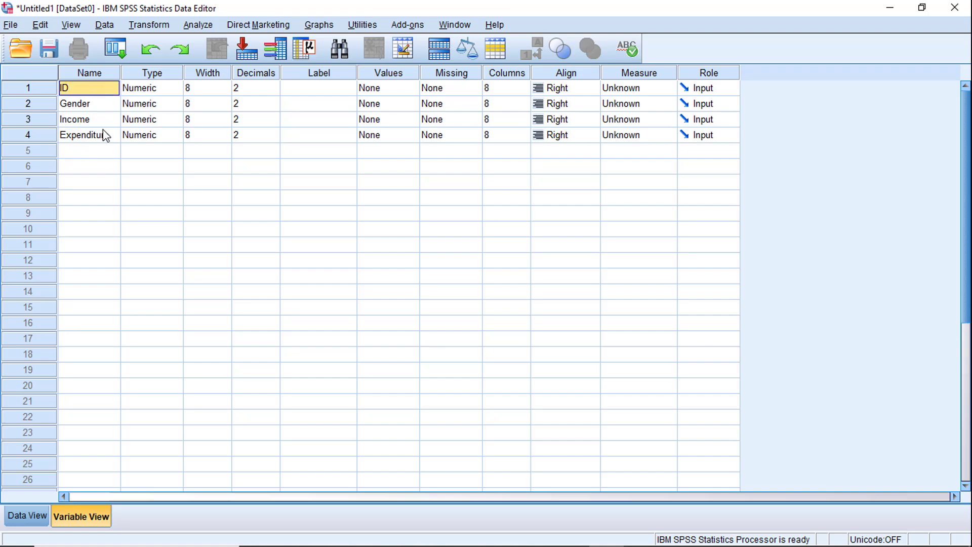
# Examine the variable type options for ID, including Date and String, and keep the type as Numeric.
pyautogui.click(169, 85)
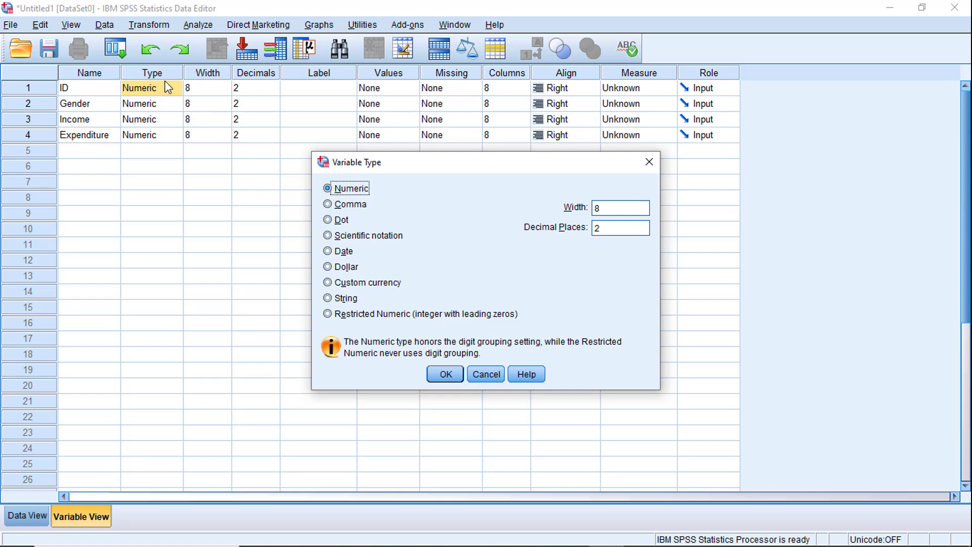
pyautogui.click(438, 373)
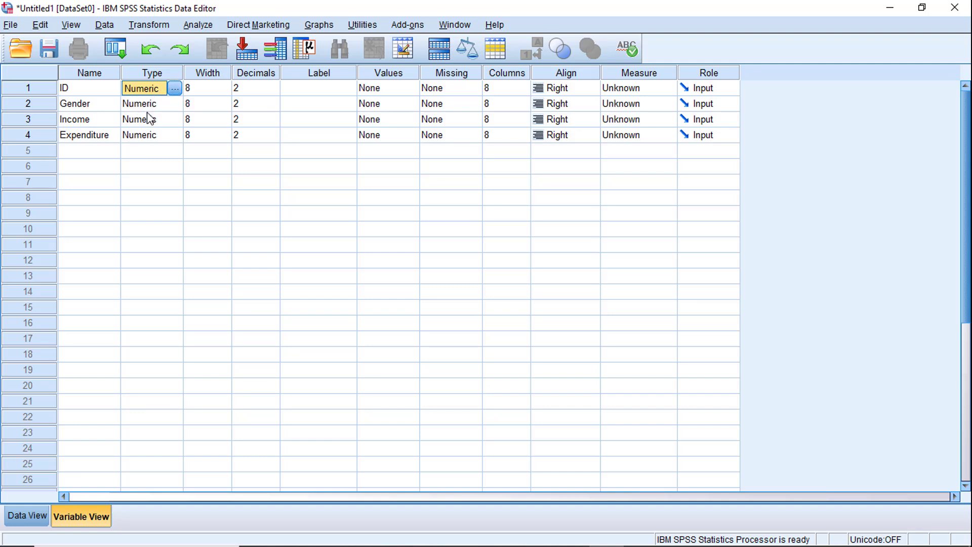
pyautogui.click(175, 89)
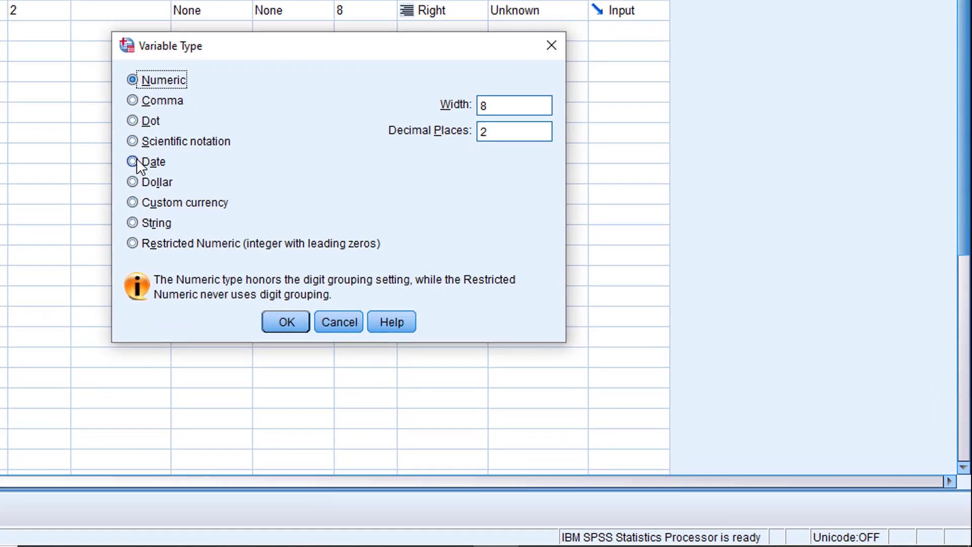
pyautogui.click(330, 250)
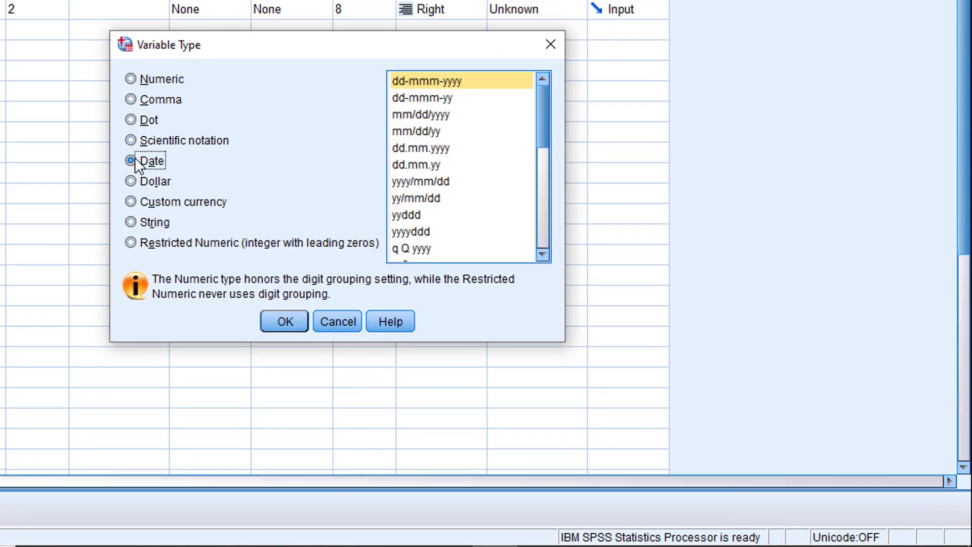
pyautogui.click(132, 222)
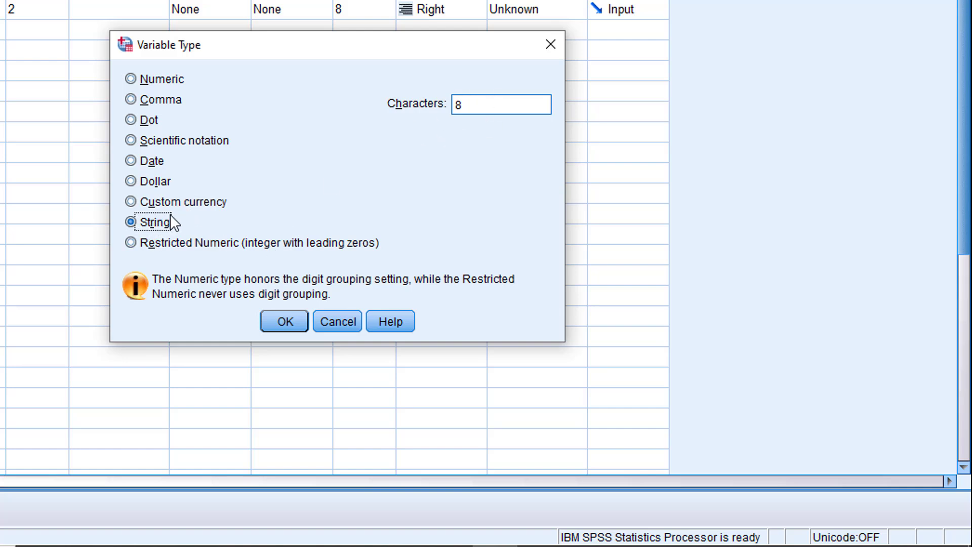
pyautogui.click(130, 81)
pyautogui.click(295, 321)
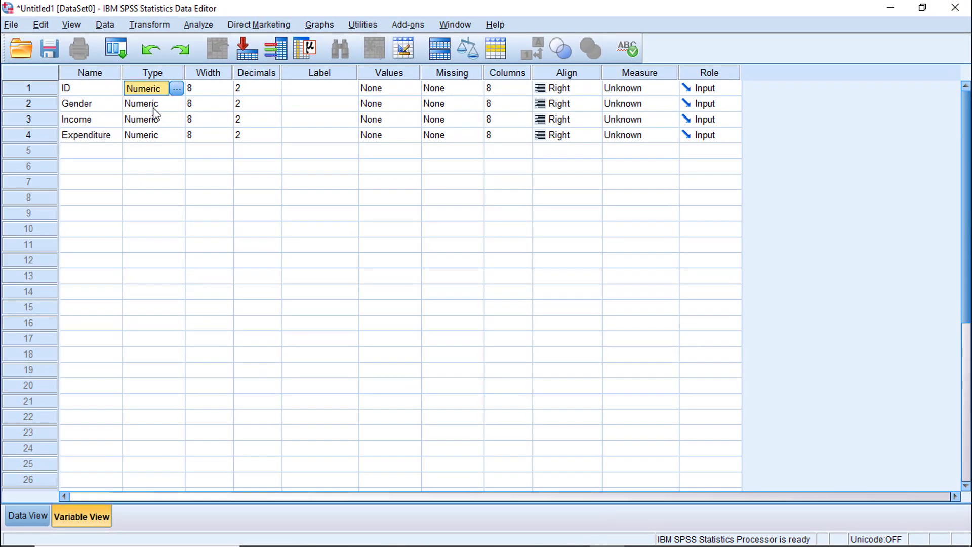
# Check the Type of Gender, Income and Expenditure, and the Width and Decimals settings of ID.
pyautogui.click(153, 109)
pyautogui.click(146, 120)
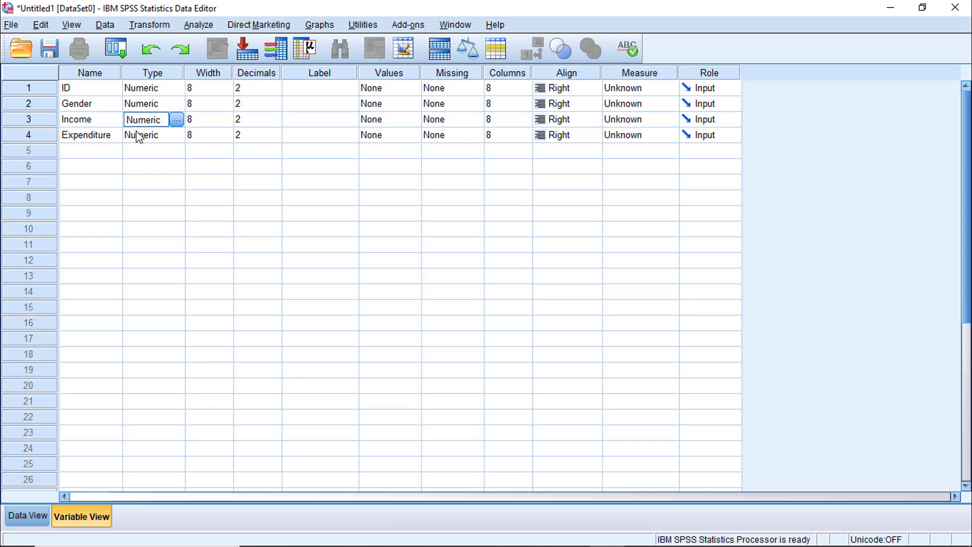
pyautogui.click(137, 133)
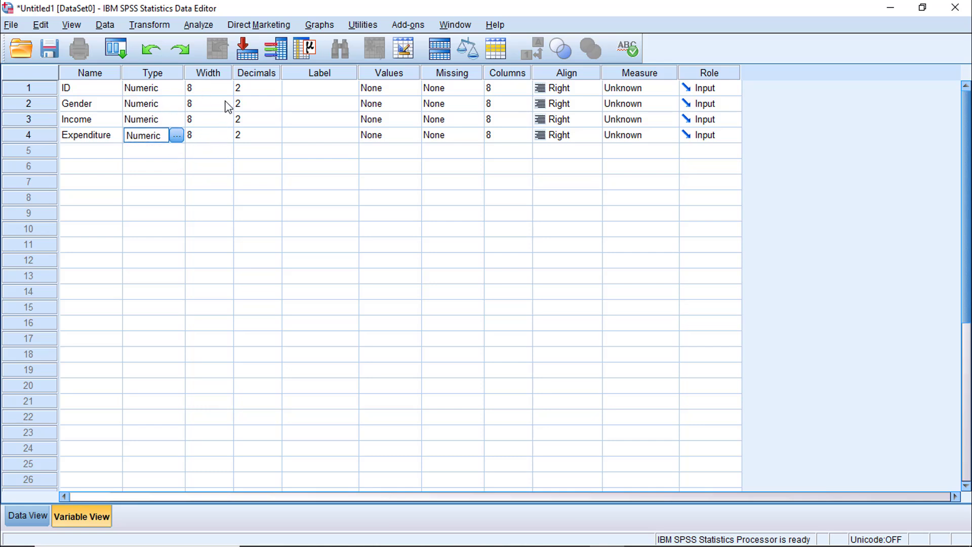
pyautogui.click(214, 73)
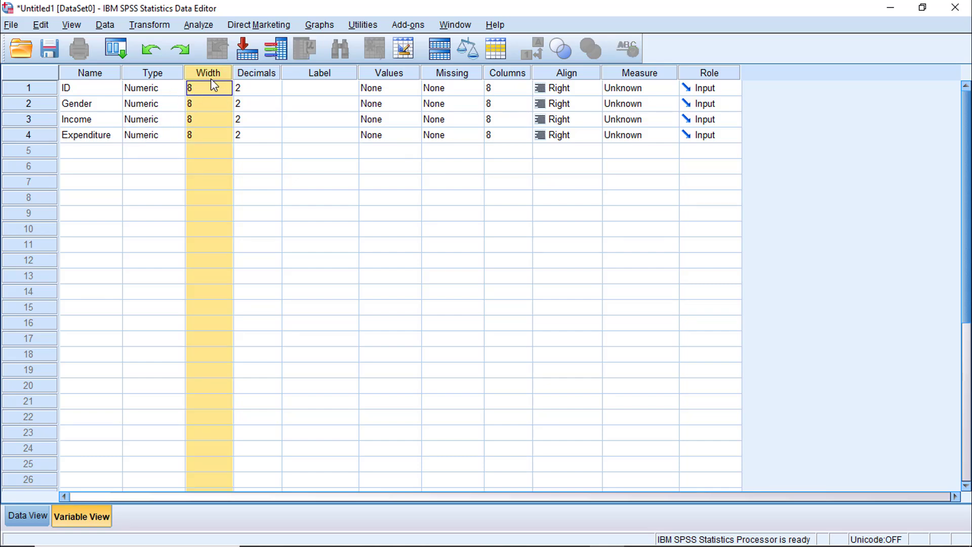
pyautogui.click(202, 89)
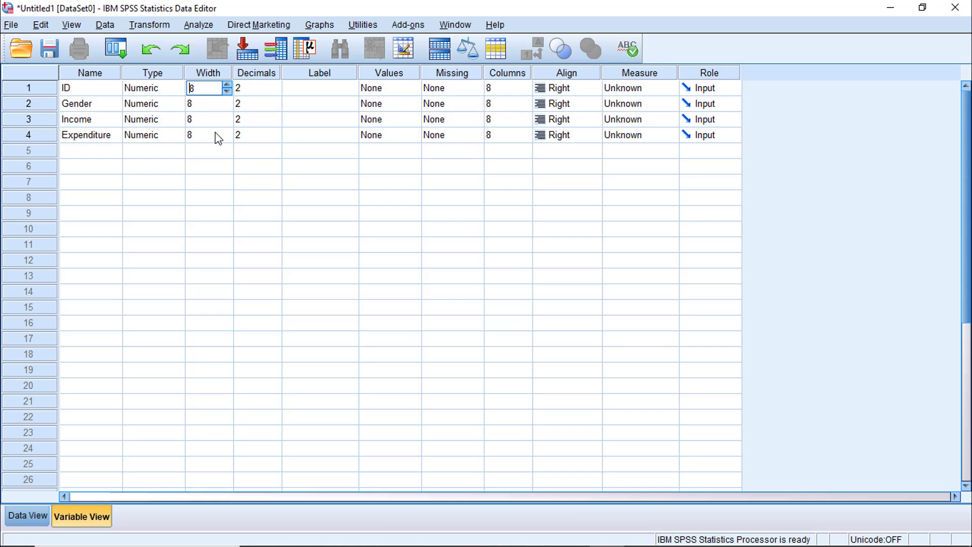
pyautogui.click(226, 85)
pyautogui.click(226, 91)
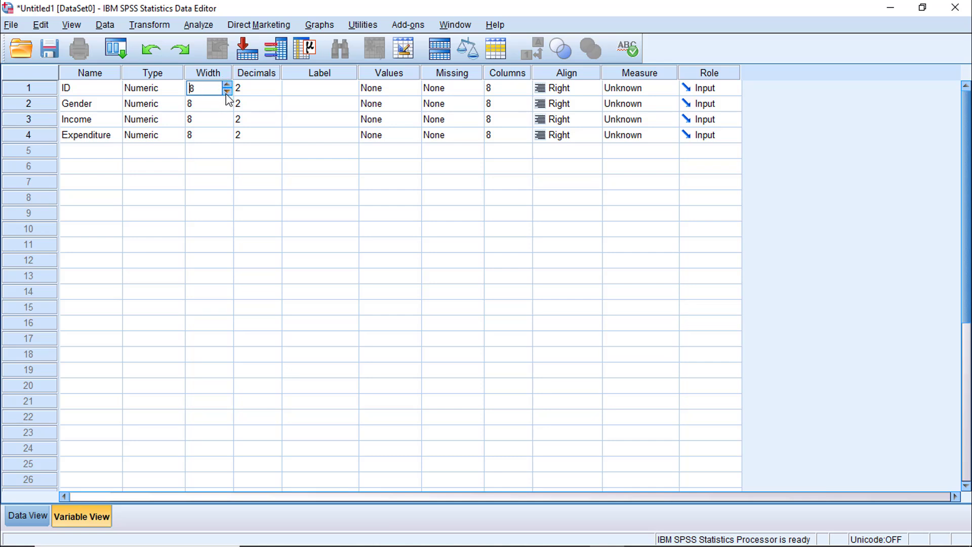
pyautogui.click(267, 90)
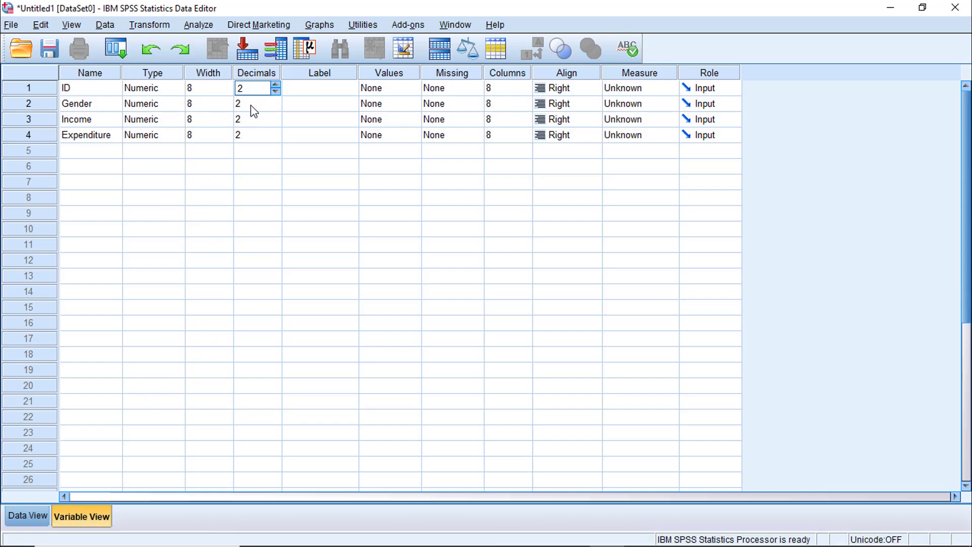
# Enter the values 1 and 2 in the first two rows of the ID column in the Data View.
pyautogui.click(20, 515)
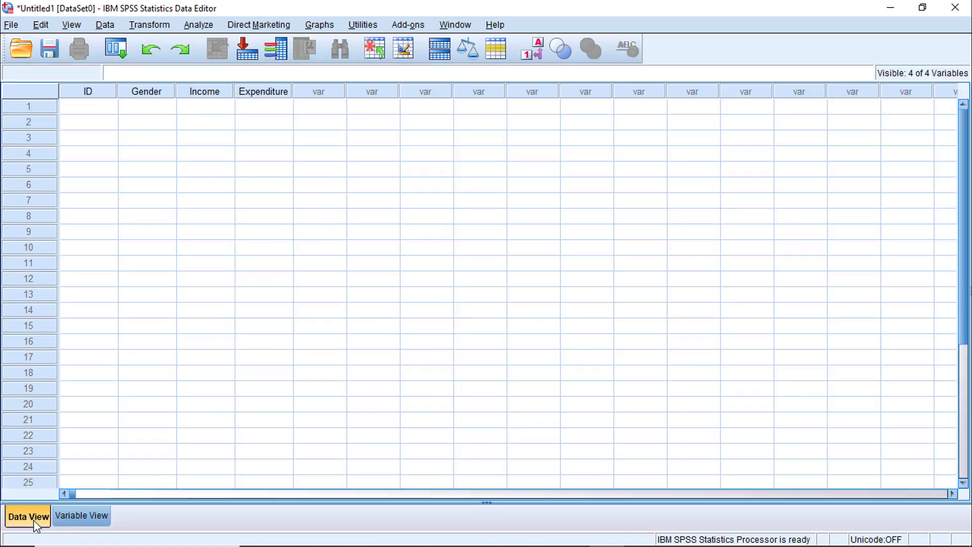
pyautogui.click(98, 109)
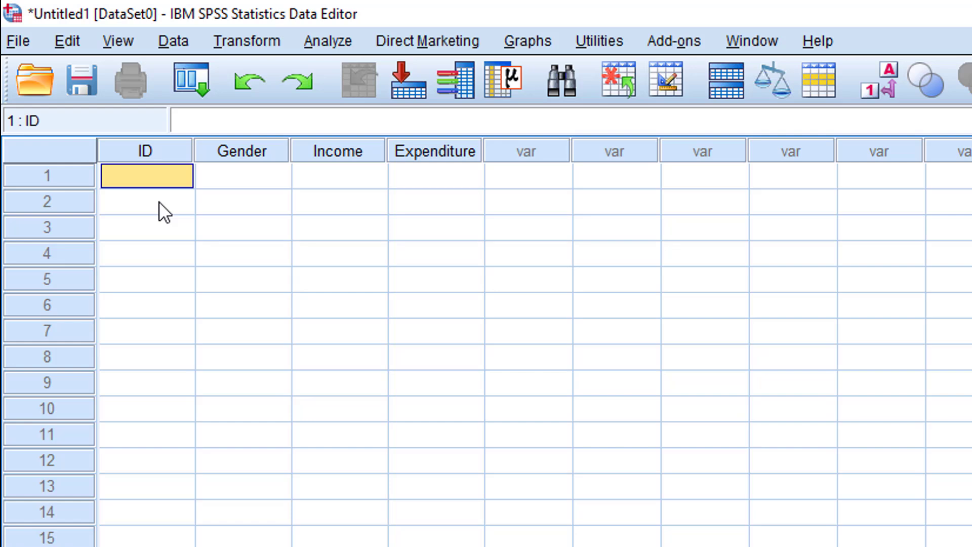
pyautogui.write('1')
pyautogui.press('Return')
pyautogui.write('2')
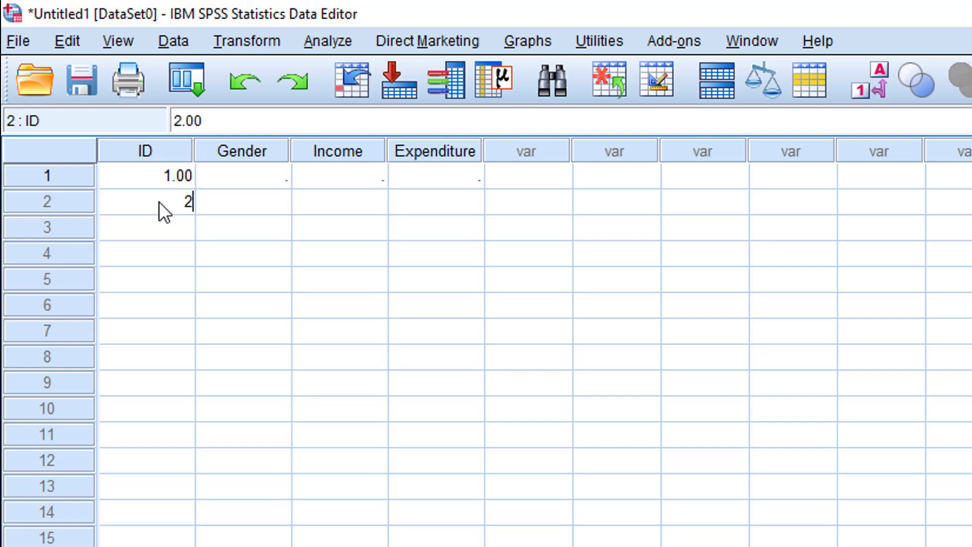
pyautogui.press('Return')
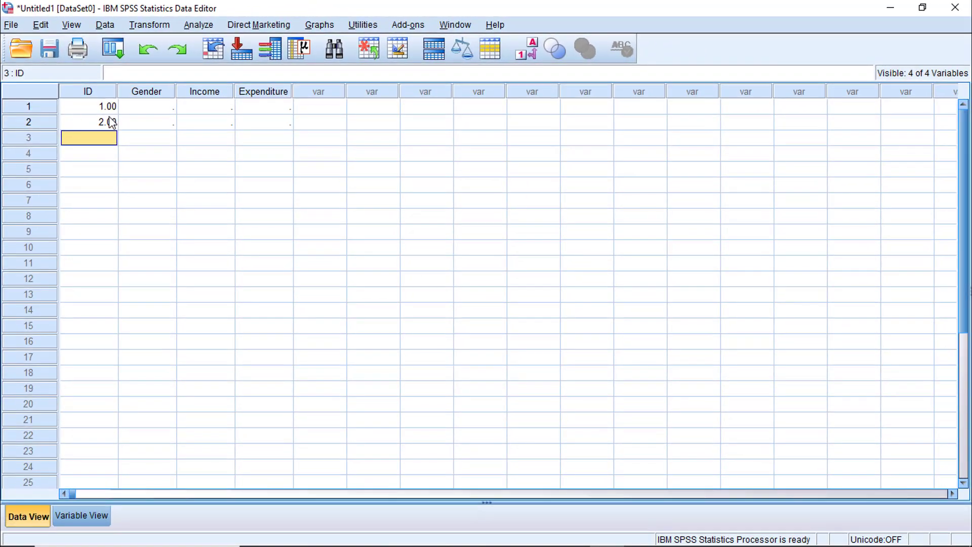
# Enter 3 in the third row of the ID column, and 1 and 2 in the first two rows of Gender.
pyautogui.write('3')
pyautogui.press('Return')
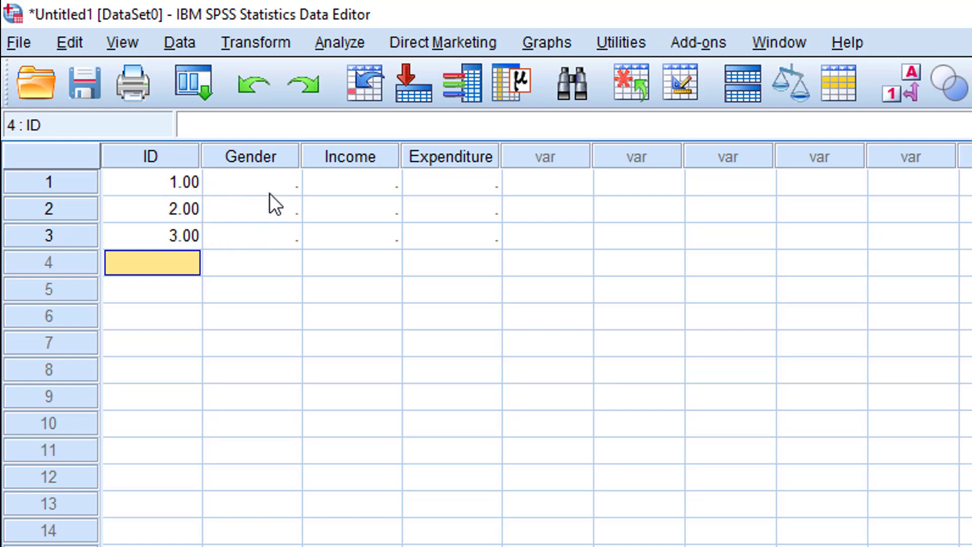
pyautogui.click(282, 182)
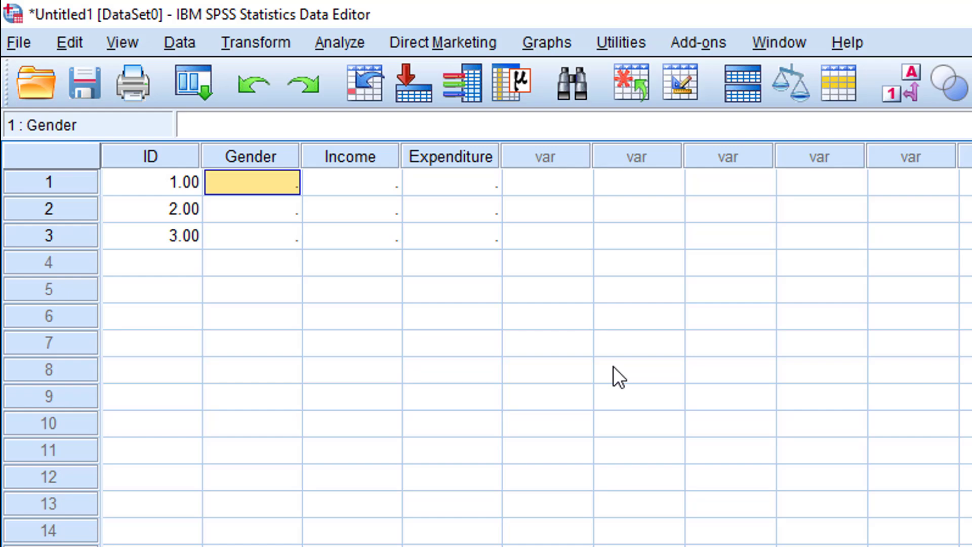
pyautogui.write('1')
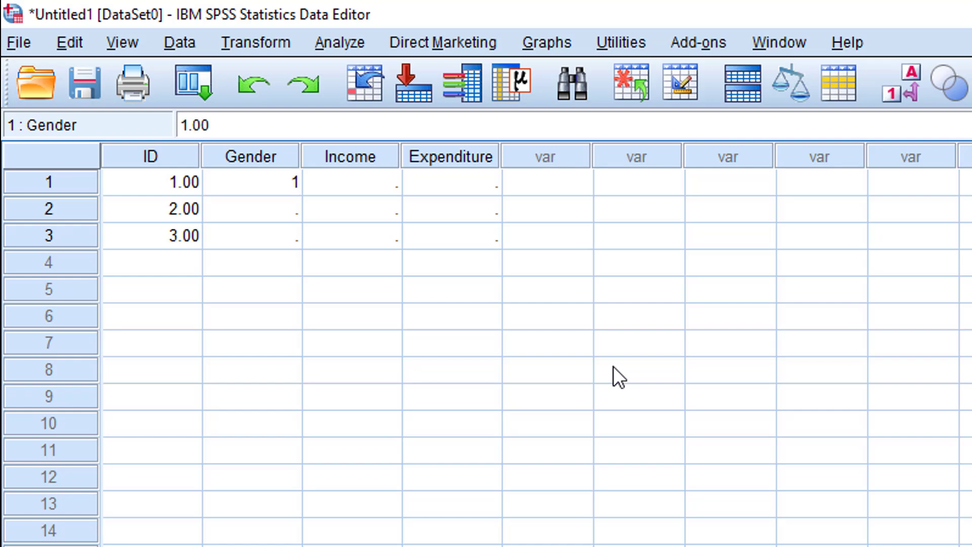
pyautogui.press('Return')
pyautogui.write('2')
pyautogui.press('Return')
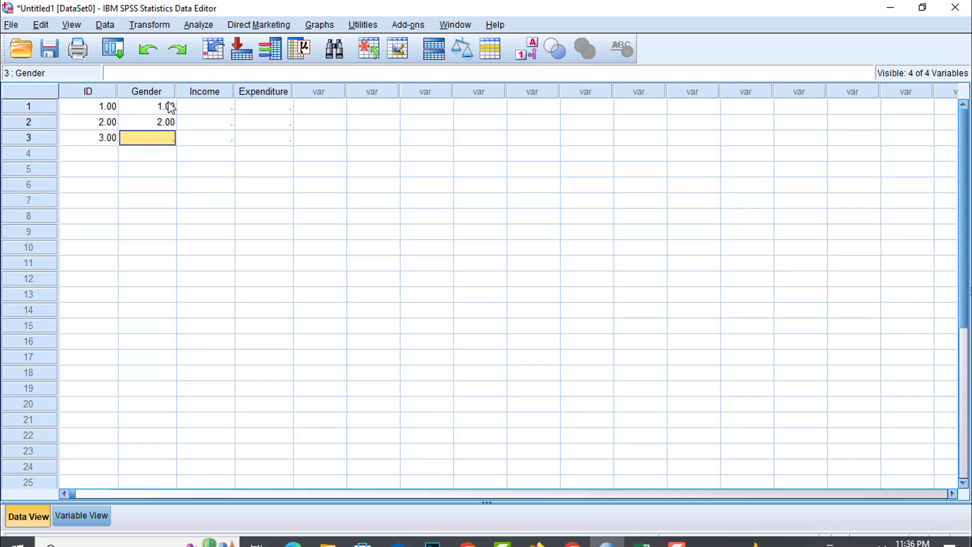
pyautogui.click(226, 108)
pyautogui.click(279, 110)
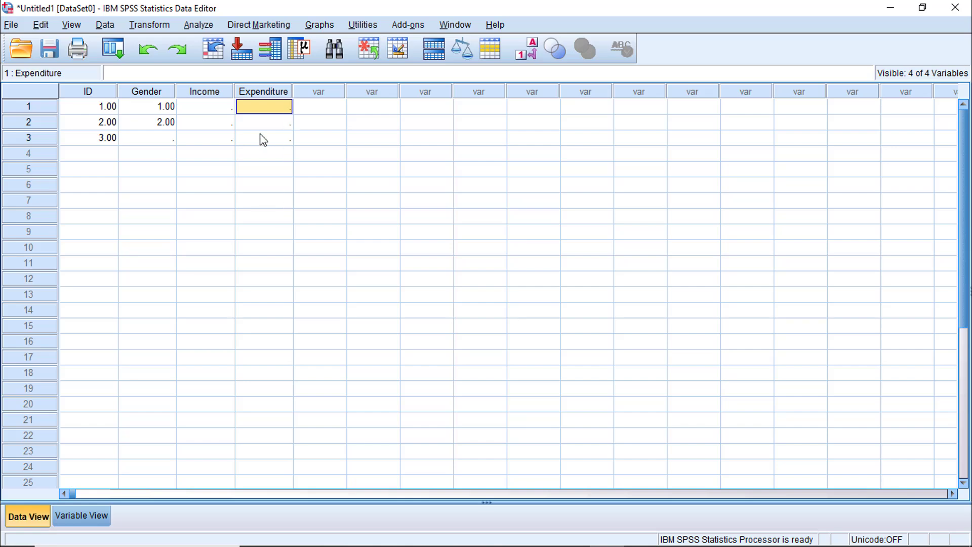
# Set the Decimals of the ID variable to 0 in the Variable View.
pyautogui.click(81, 515)
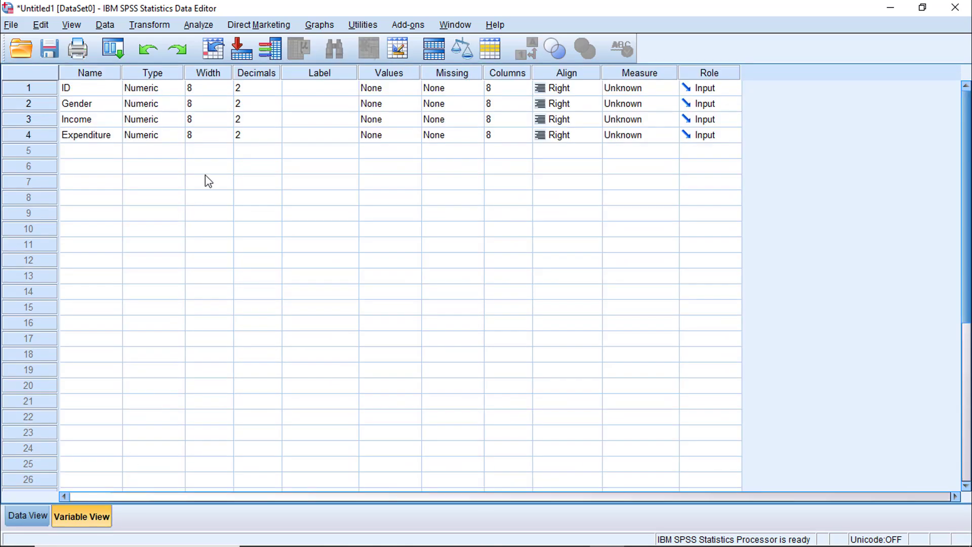
pyautogui.click(274, 90)
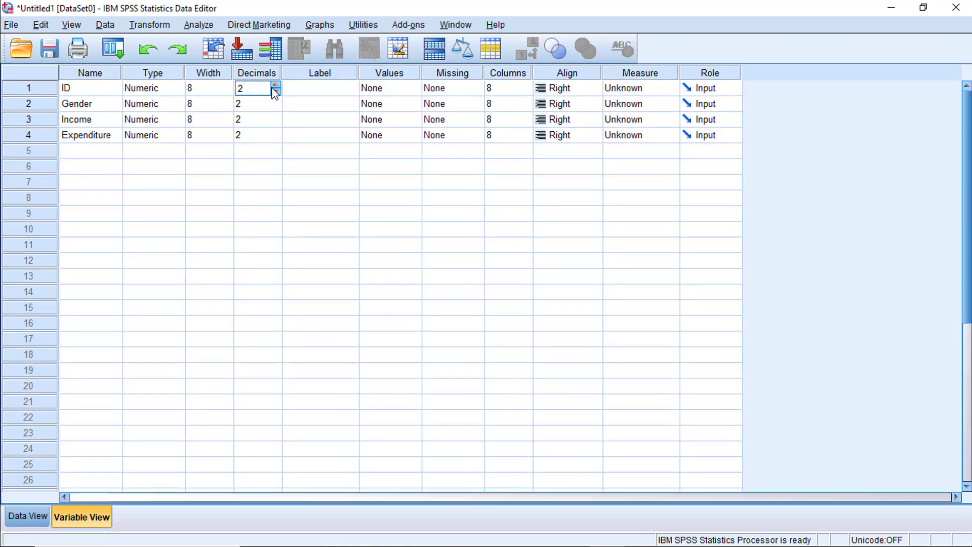
pyautogui.click(276, 85)
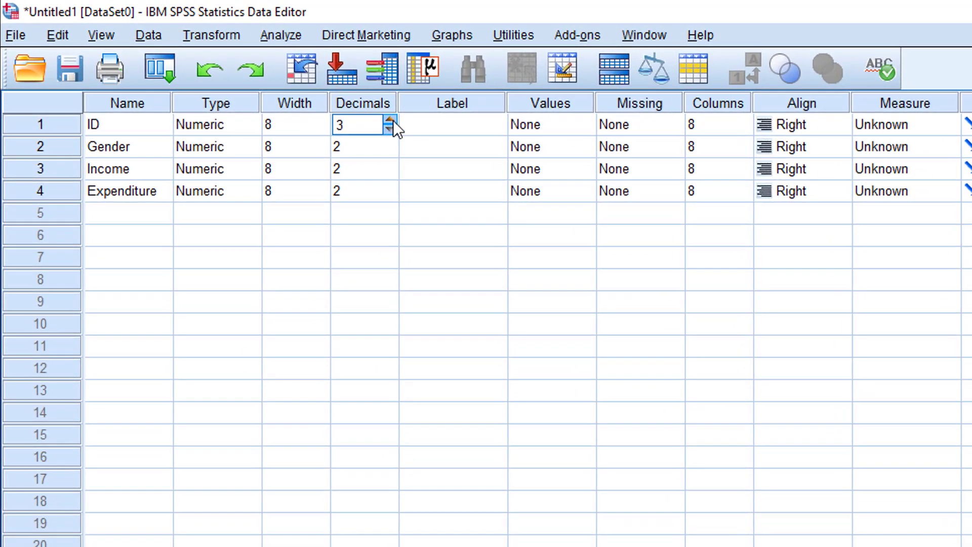
pyautogui.click(393, 120)
pyautogui.click(393, 120)
pyautogui.click(392, 120)
pyautogui.doubleClick(371, 126)
pyautogui.write('0')
pyautogui.press('Tab')
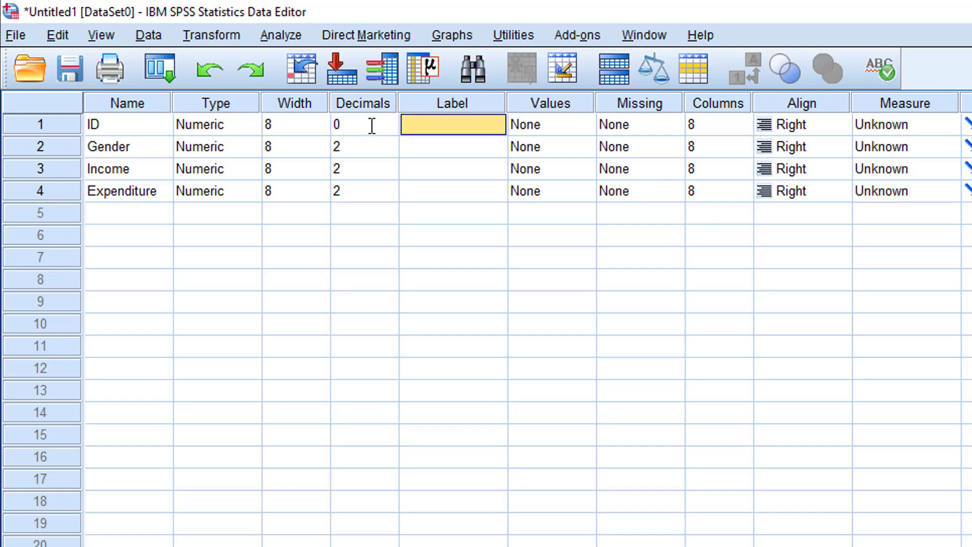
# Set the Decimals of Gender to 0 and check the Decimals of Income and Expenditure.
pyautogui.click(358, 145)
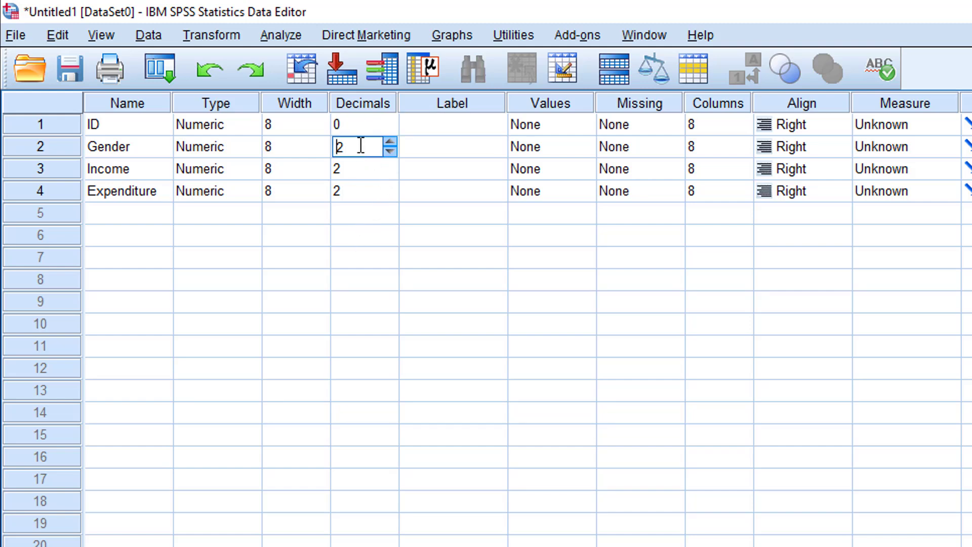
pyautogui.click(388, 150)
pyautogui.click(389, 150)
pyautogui.click(353, 194)
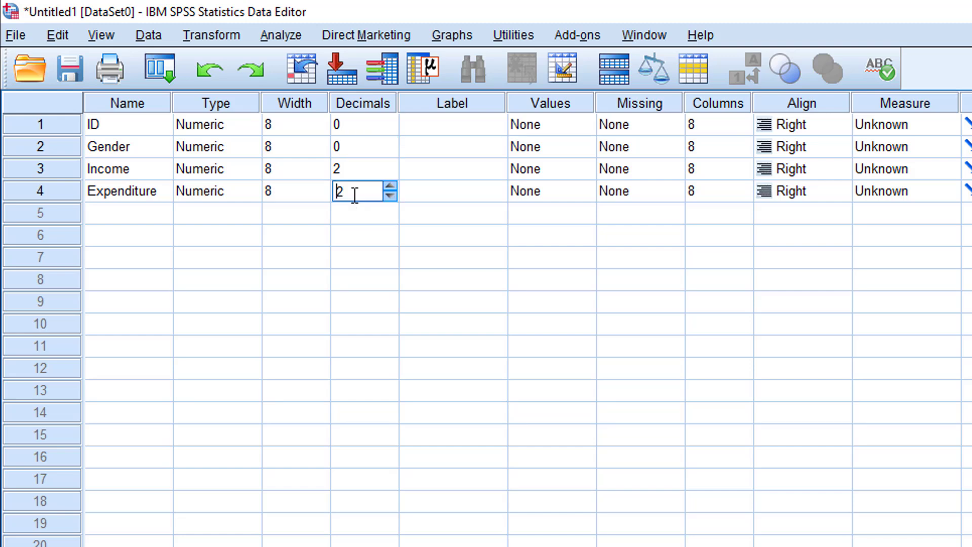
pyautogui.click(350, 167)
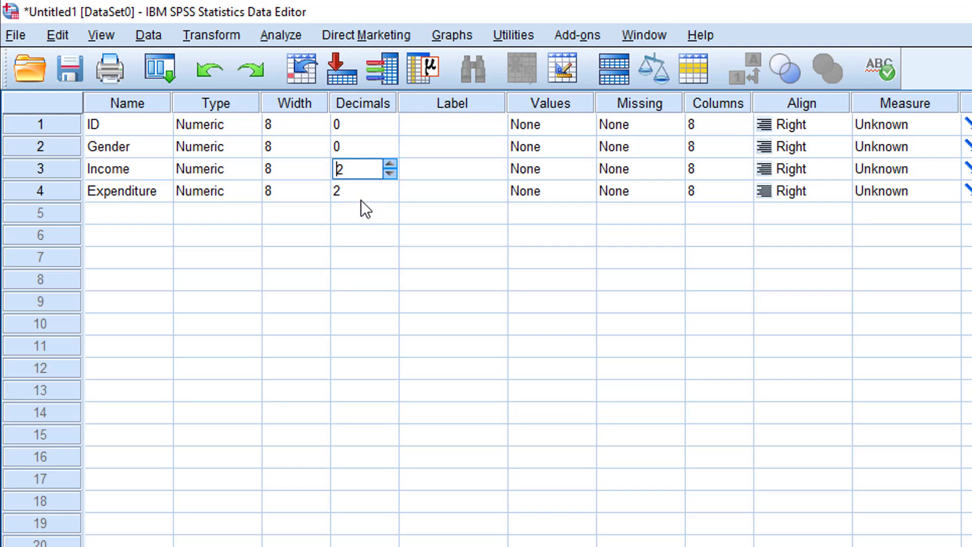
# Enter a label beginning with "Identification N" for the ID variable.
pyautogui.click(465, 133)
pyautogui.click(466, 126)
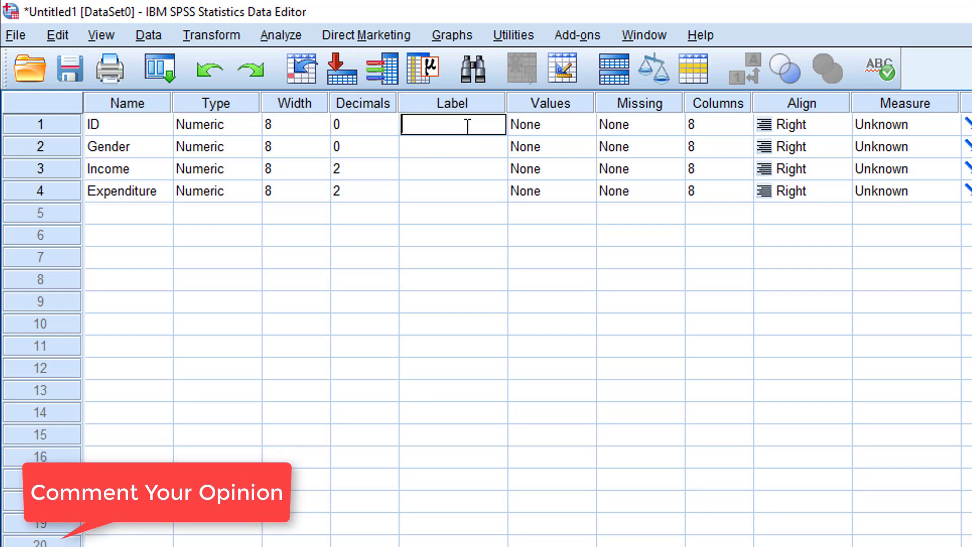
pyautogui.click(442, 152)
pyautogui.click(450, 123)
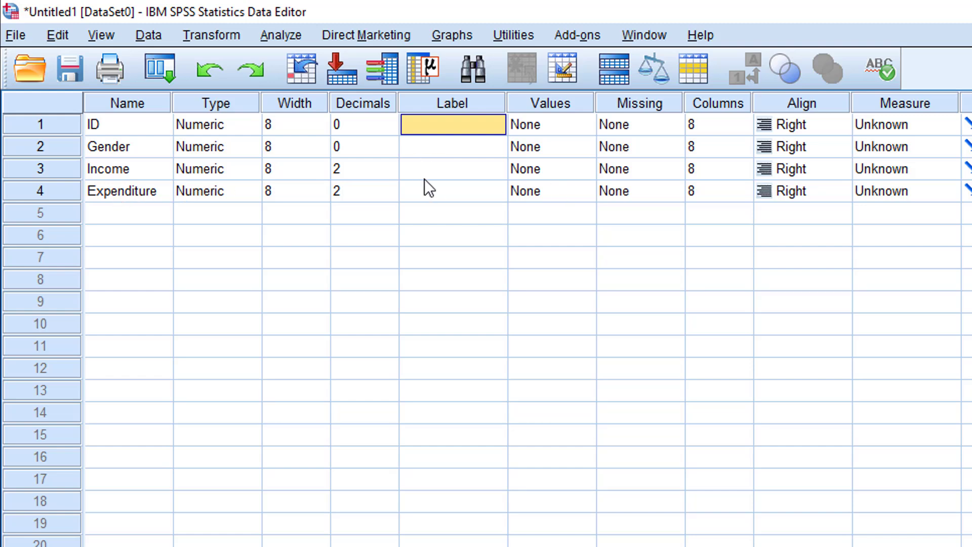
pyautogui.click(458, 172)
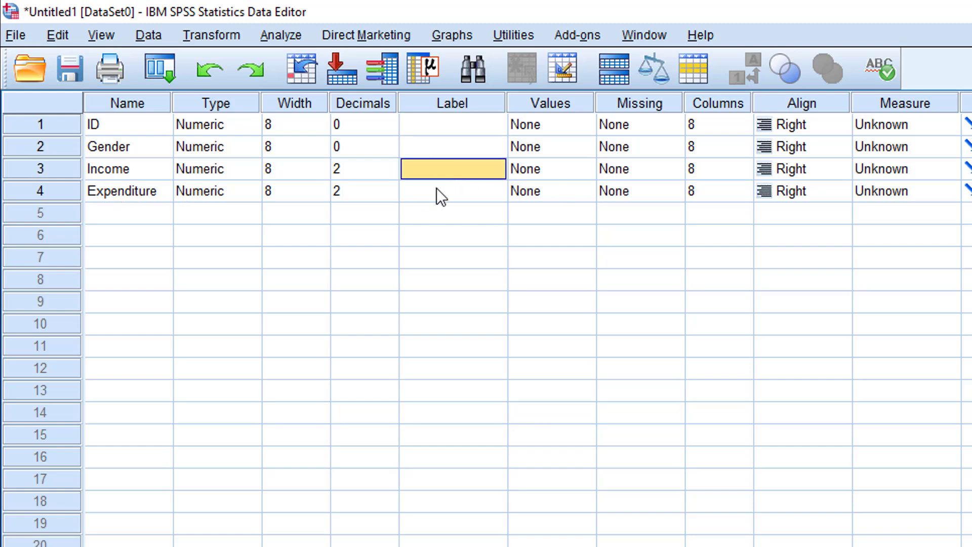
pyautogui.click(464, 131)
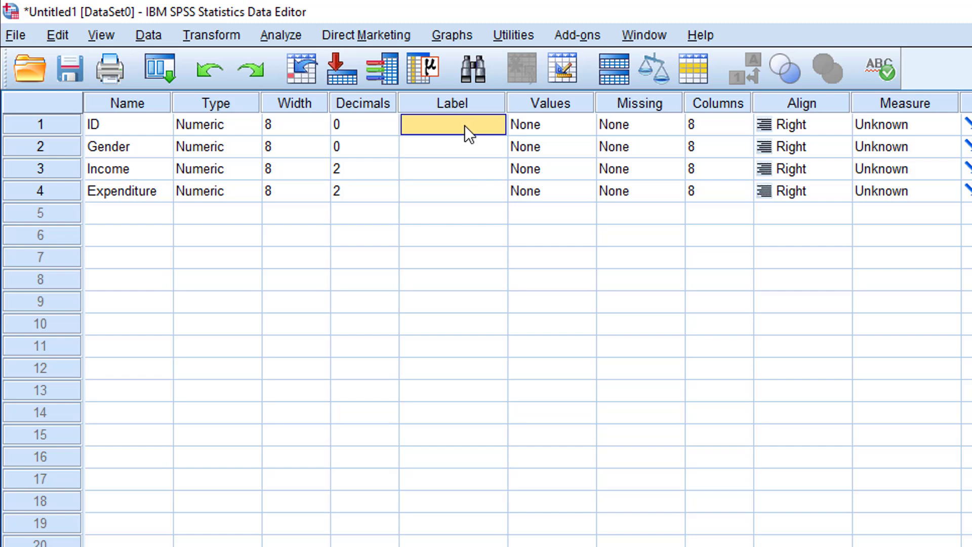
pyautogui.doubleClick(463, 126)
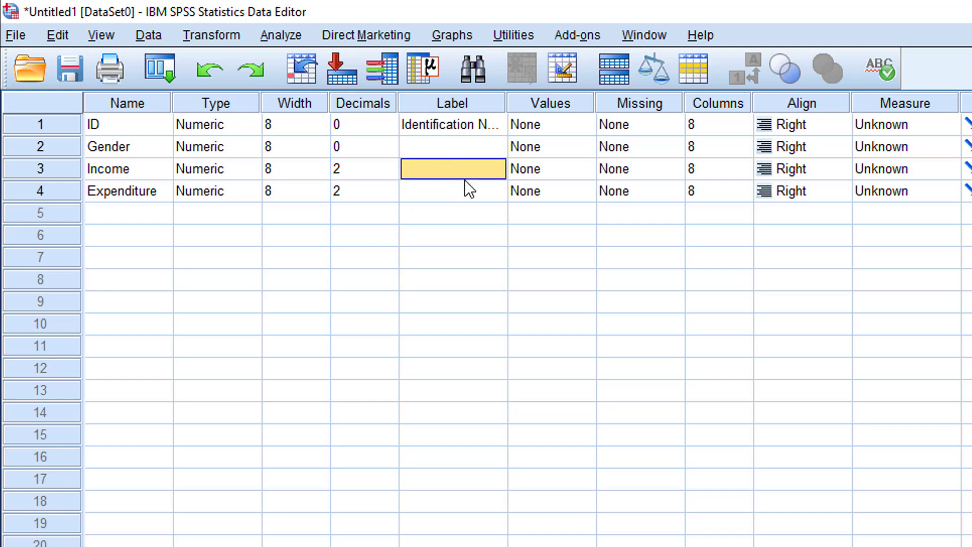
# Label Income as "Income in Taka" and give Expenditure a label beginning with "Expenditure in".
pyautogui.click(450, 190)
pyautogui.click(453, 168)
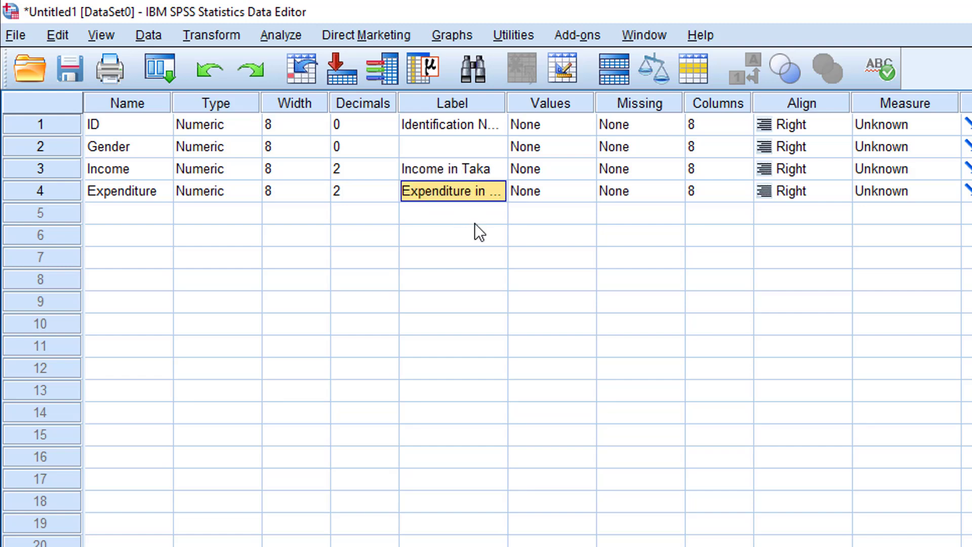
pyautogui.press('Return')
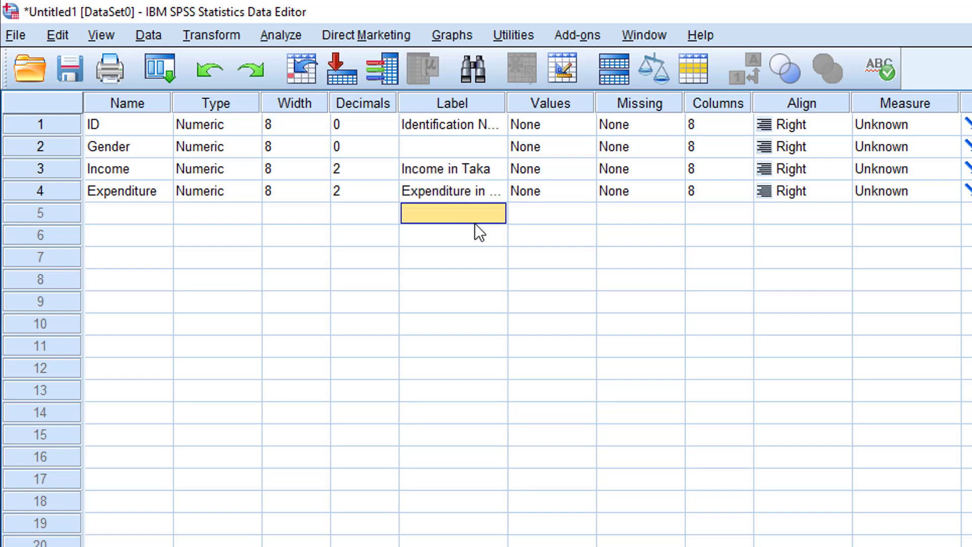
pyautogui.click(135, 190)
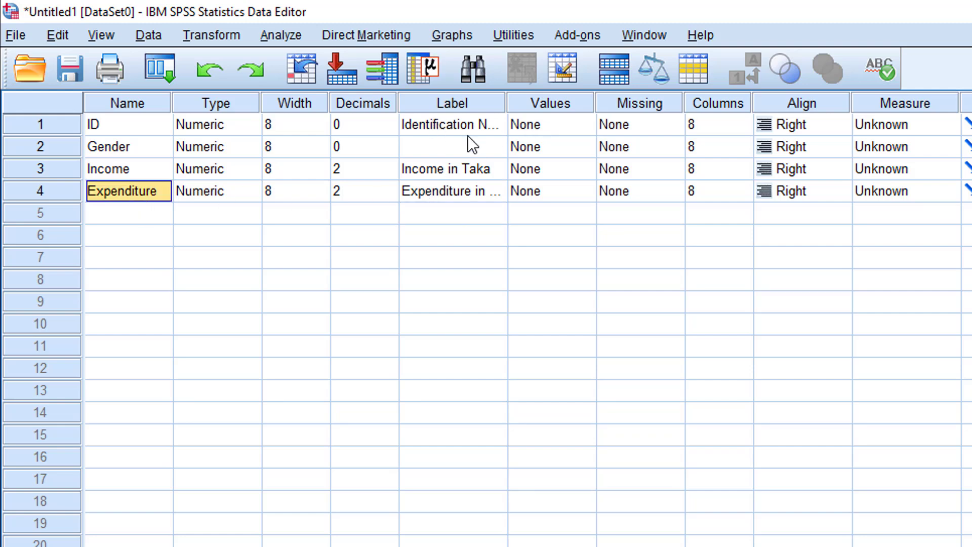
pyautogui.click(454, 199)
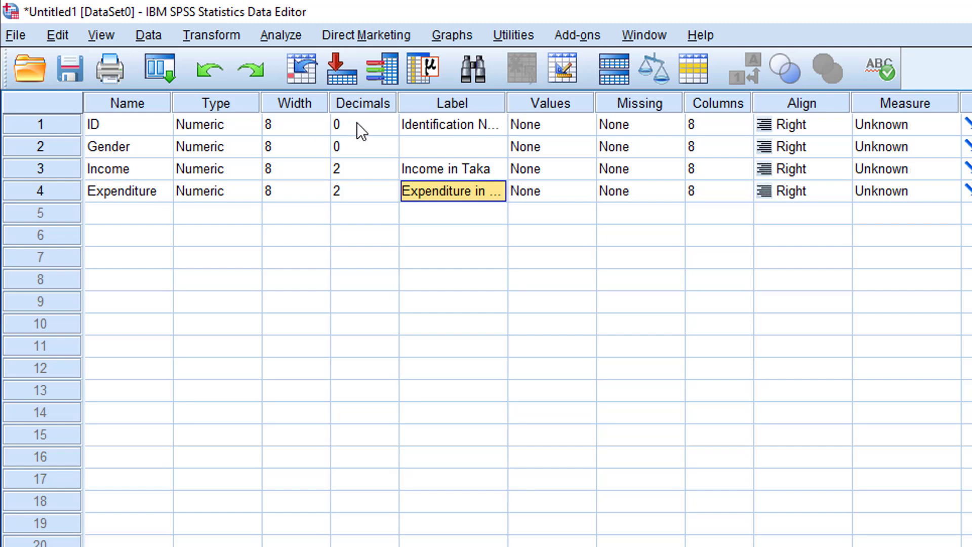
pyautogui.click(450, 171)
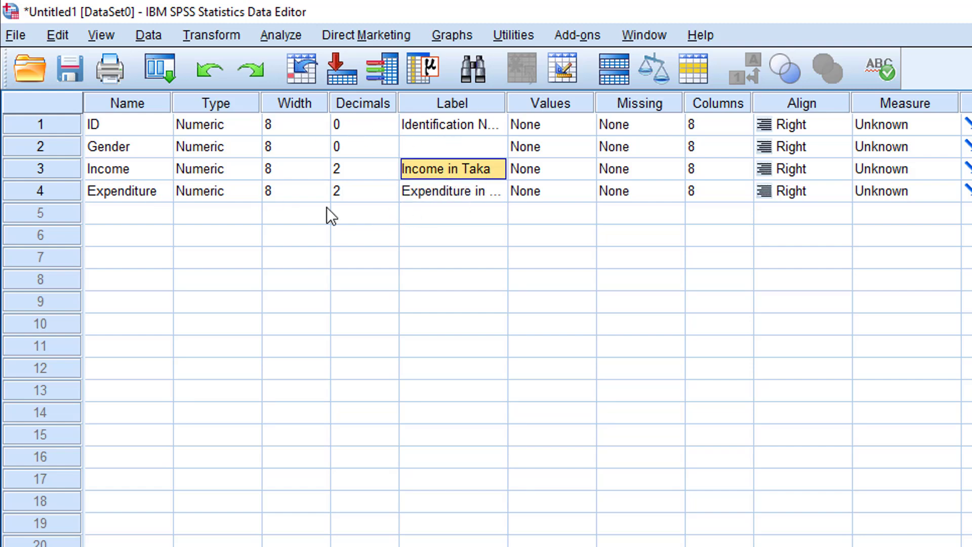
pyautogui.click(481, 195)
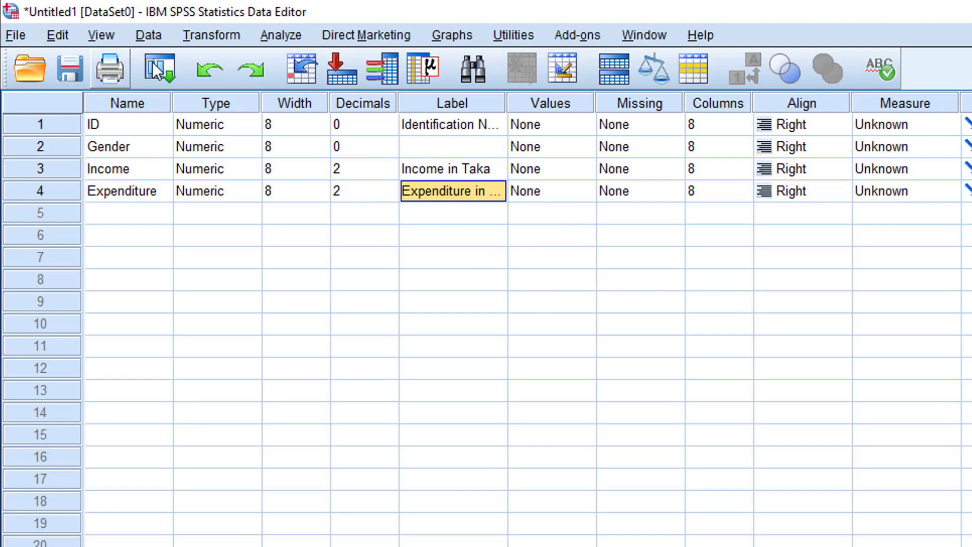
# Add the value label 1 = "Male" for the Gender variable.
pyautogui.click(557, 124)
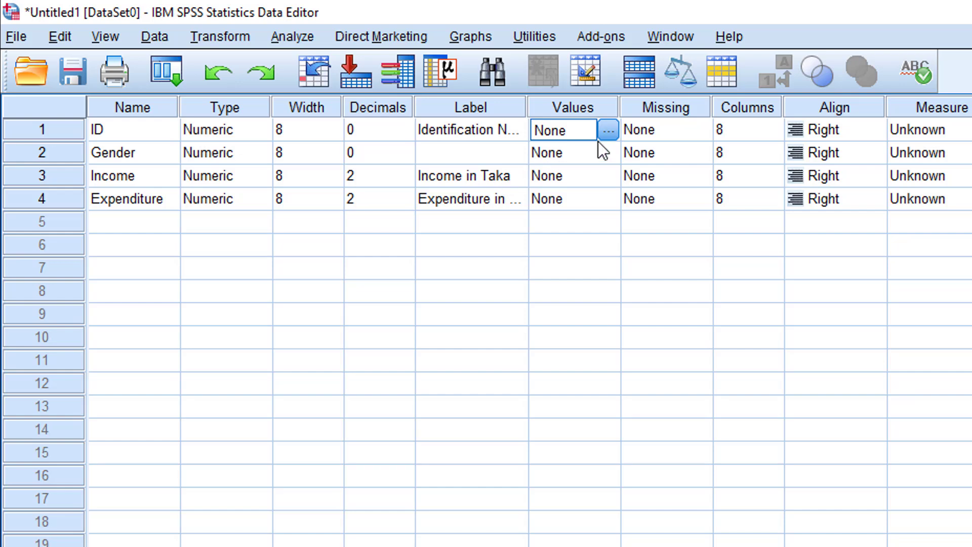
pyautogui.click(558, 159)
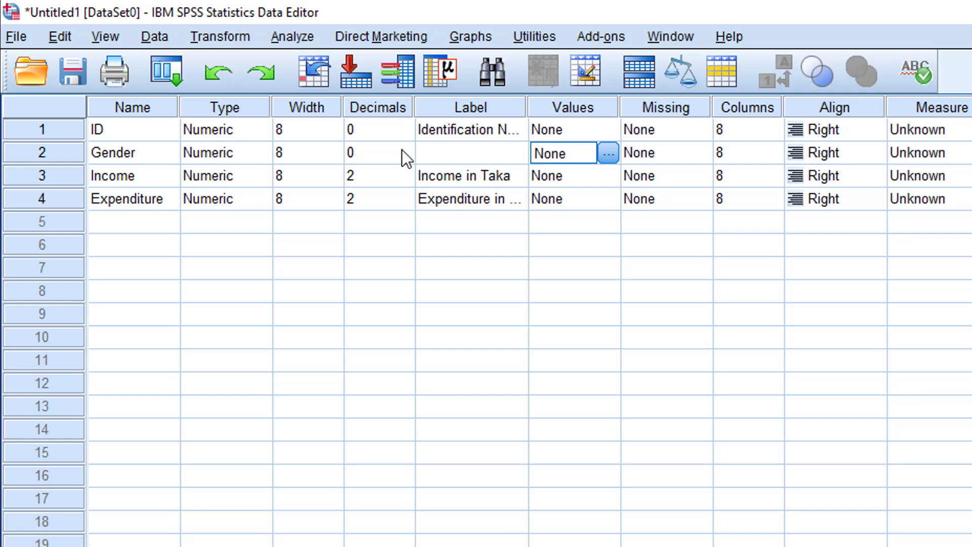
pyautogui.click(609, 151)
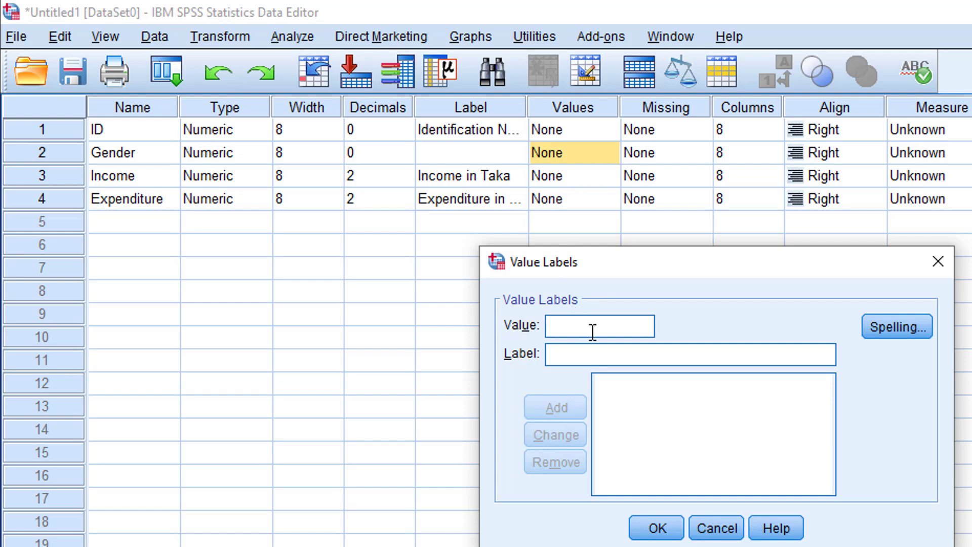
pyautogui.write('1')
pyautogui.click(591, 360)
pyautogui.write('M')
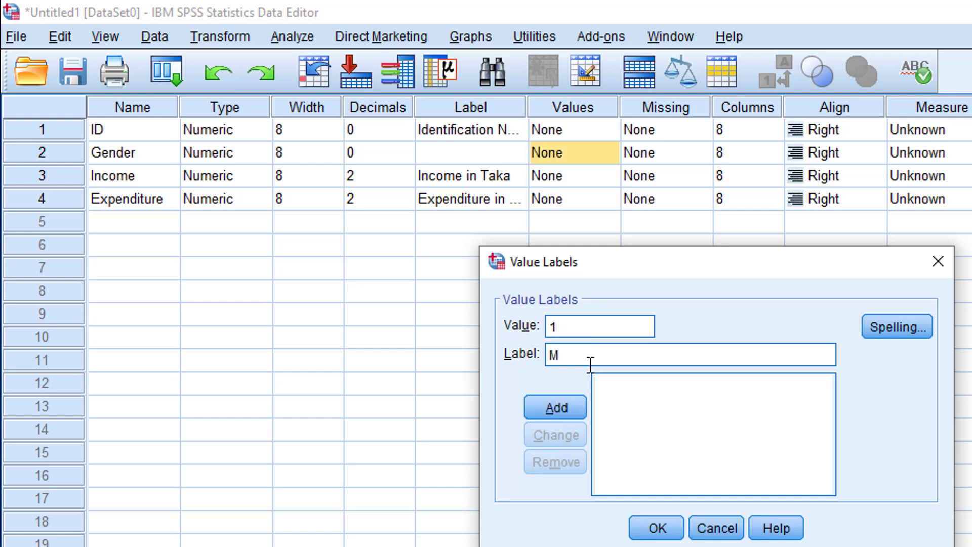
pyautogui.write('ale')
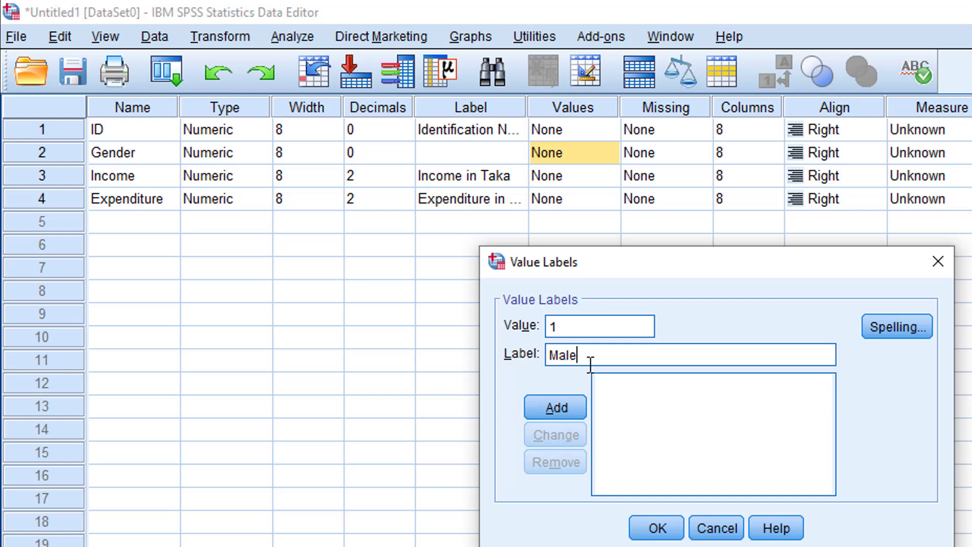
pyautogui.click(563, 406)
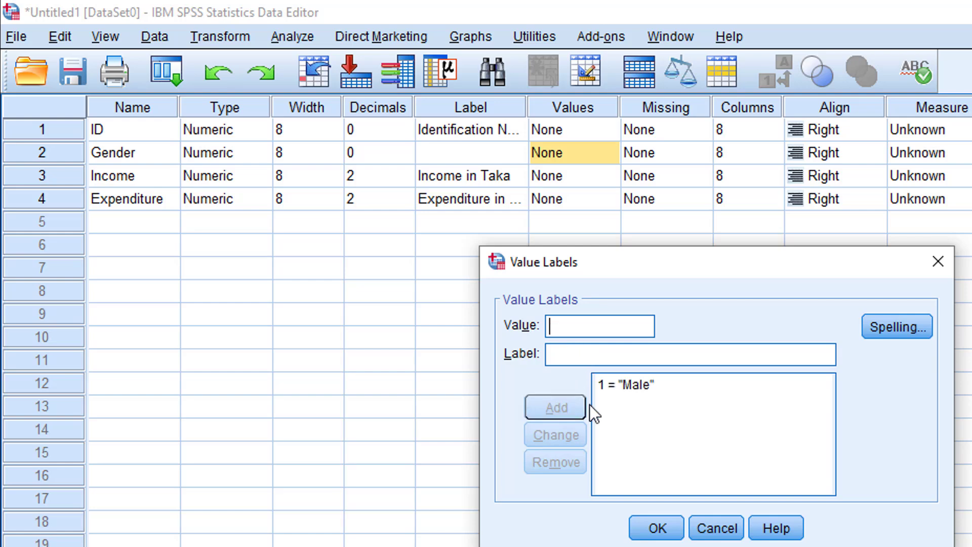
# Add the value label 2 = "Female" for Gender and apply the value labels.
pyautogui.click(586, 330)
pyautogui.write('2')
pyautogui.click(576, 352)
pyautogui.write('F')
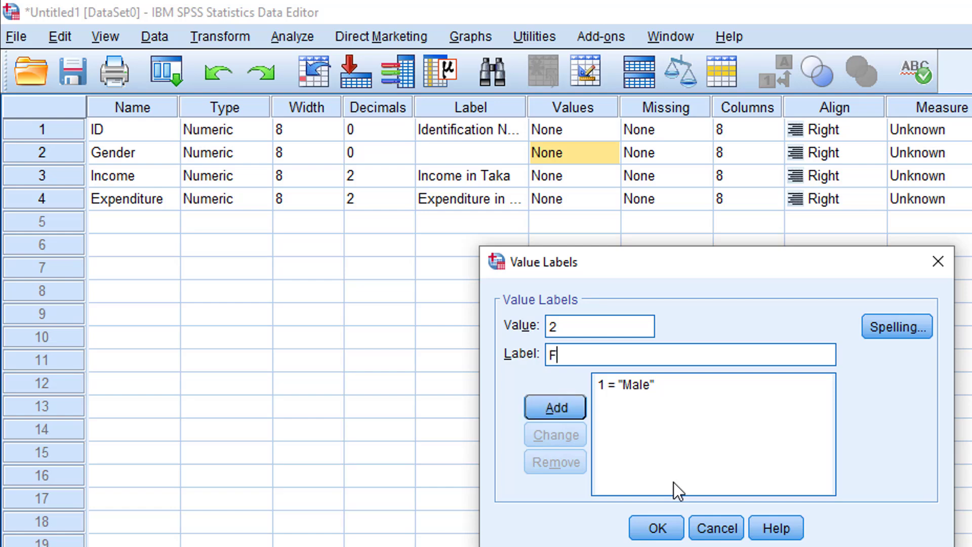
pyautogui.write('emale')
pyautogui.click(552, 406)
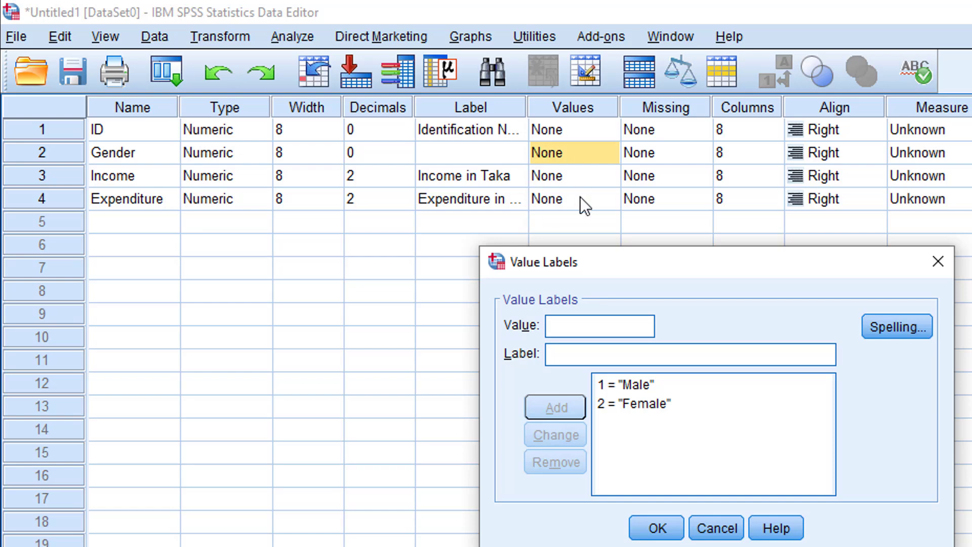
pyautogui.click(656, 528)
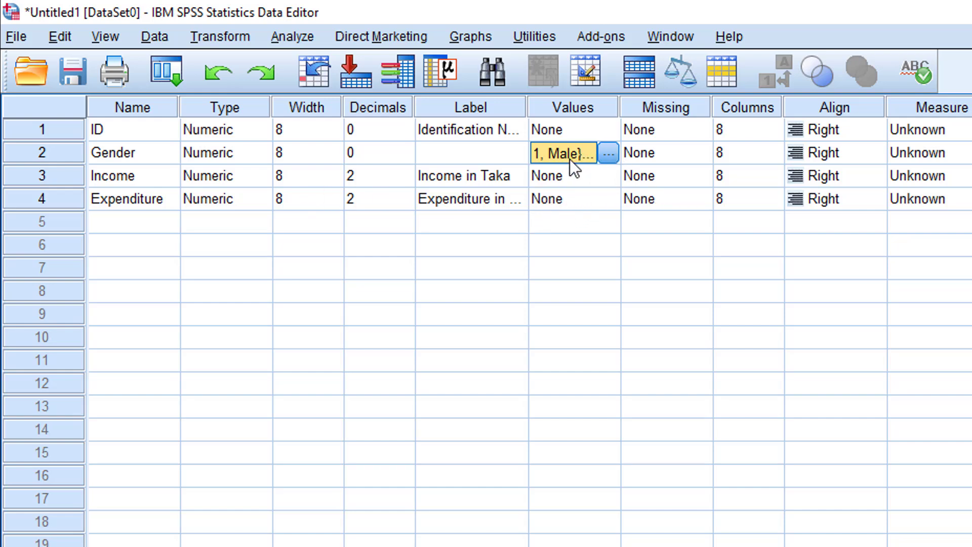
# Check the Missing, Columns and Align settings of ID and how its values are aligned in the Data View.
pyautogui.click(685, 128)
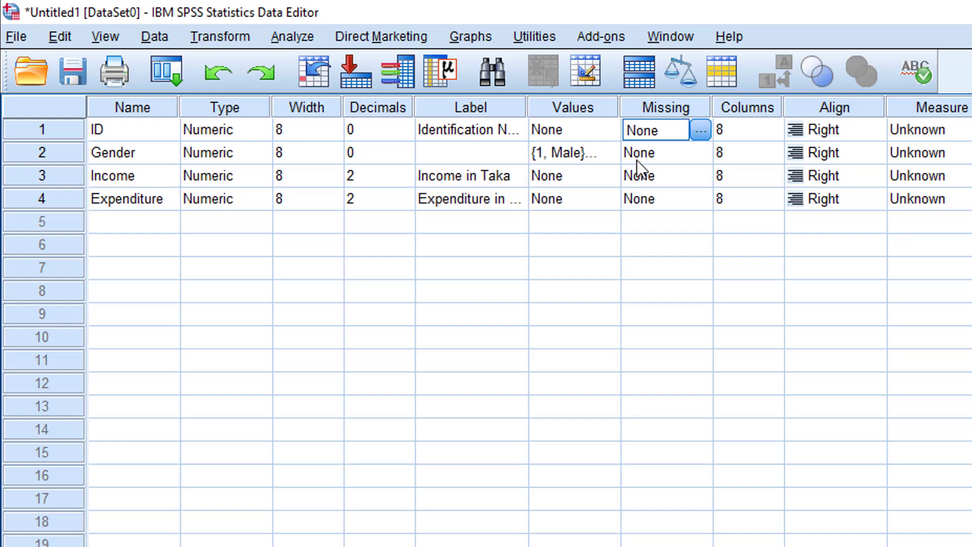
pyautogui.click(755, 132)
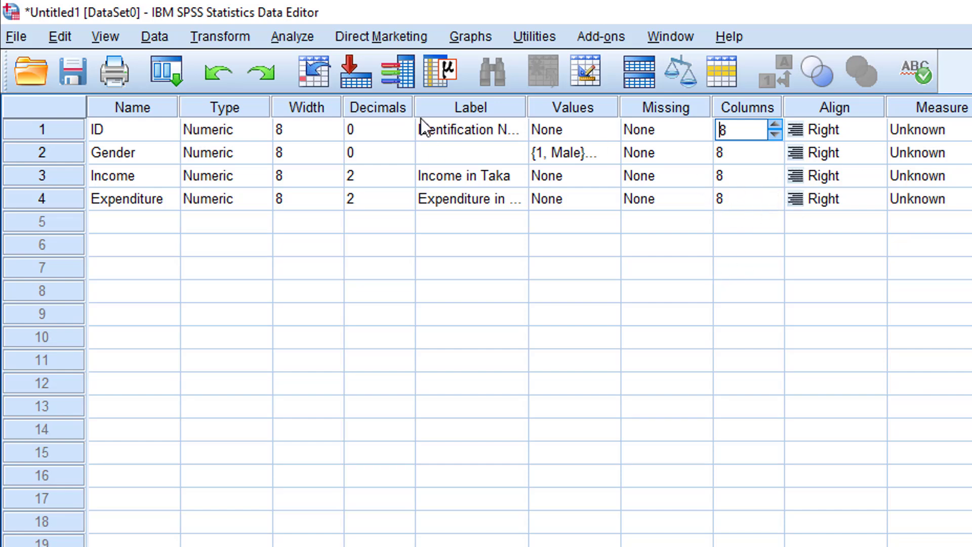
pyautogui.click(843, 128)
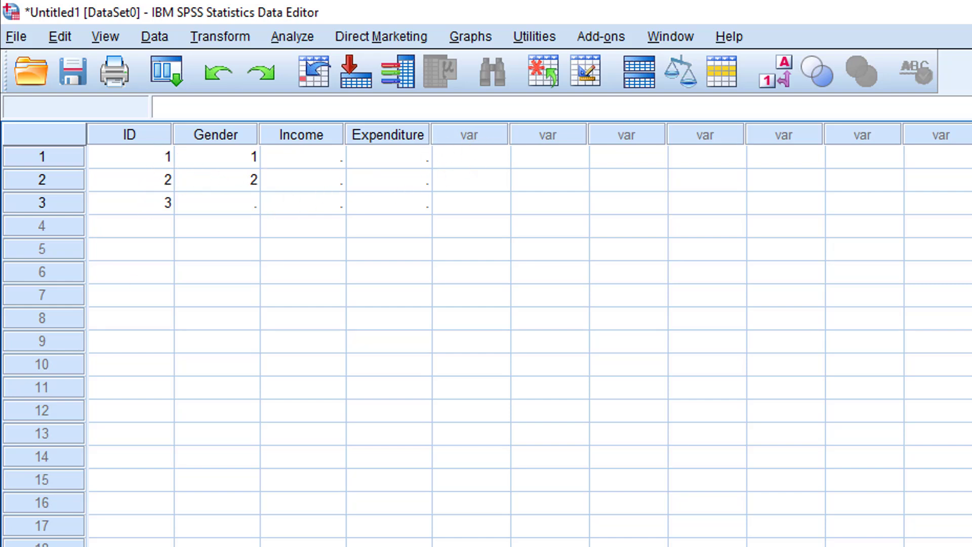
pyautogui.click(145, 546)
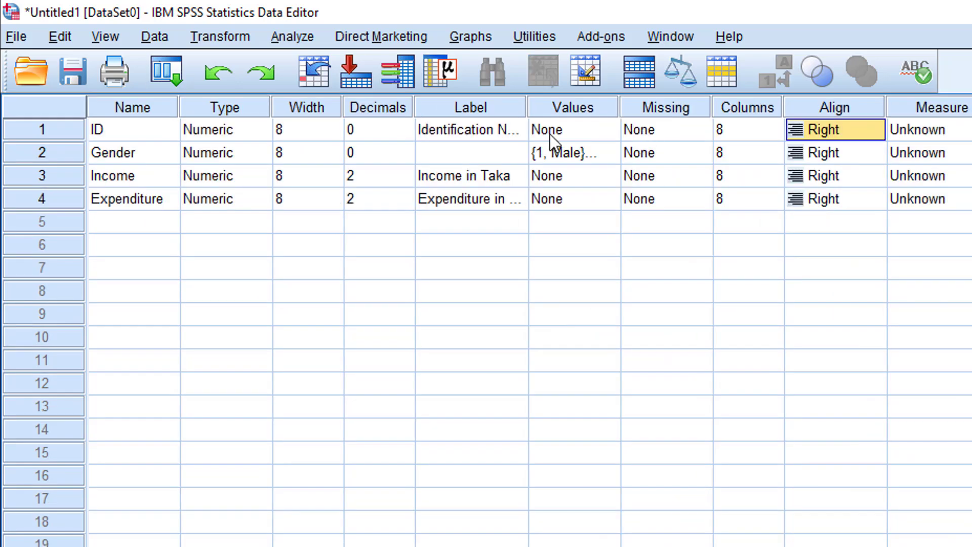
# Try Left alignment for ID, check it in the Data View and return the alignment to Right.
pyautogui.click(831, 128)
pyautogui.click(851, 156)
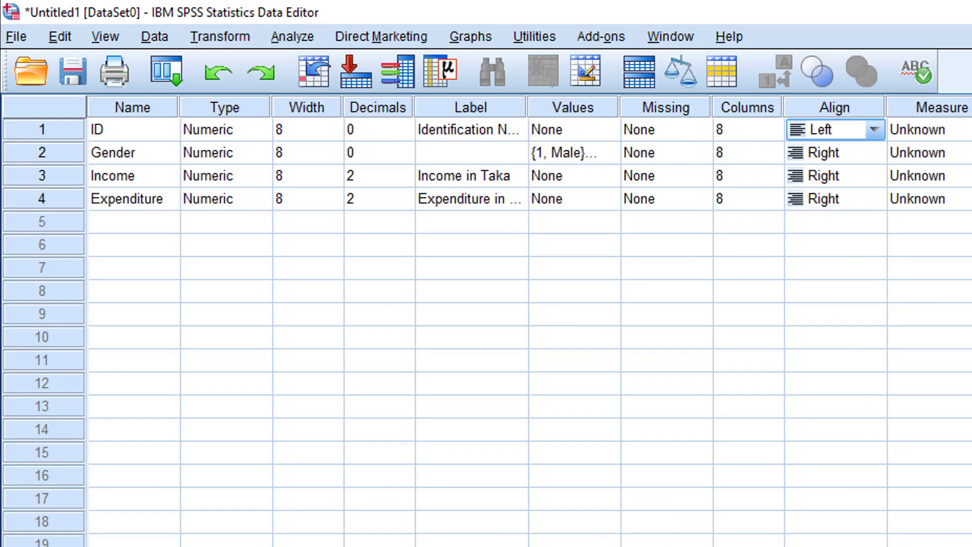
pyautogui.click(50, 546)
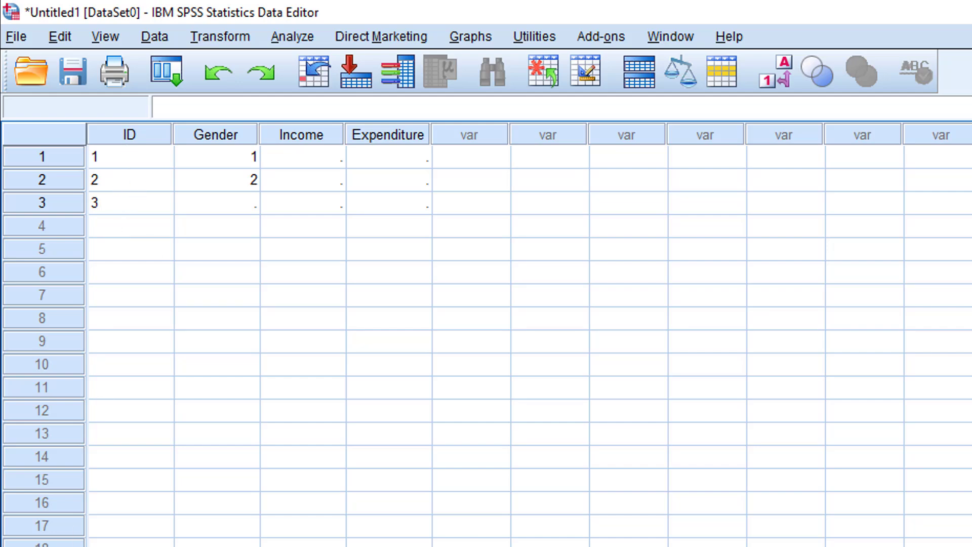
pyautogui.click(152, 546)
pyautogui.click(843, 127)
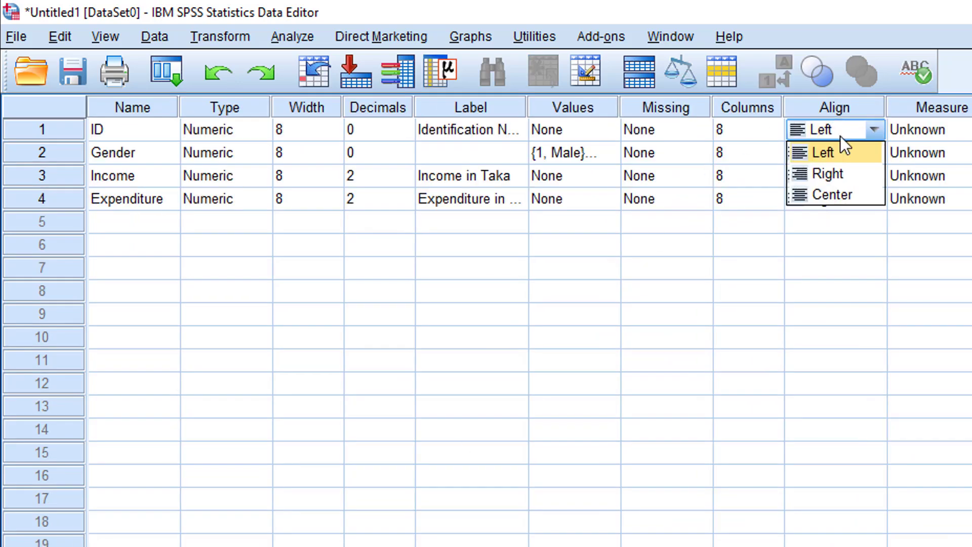
pyautogui.click(833, 178)
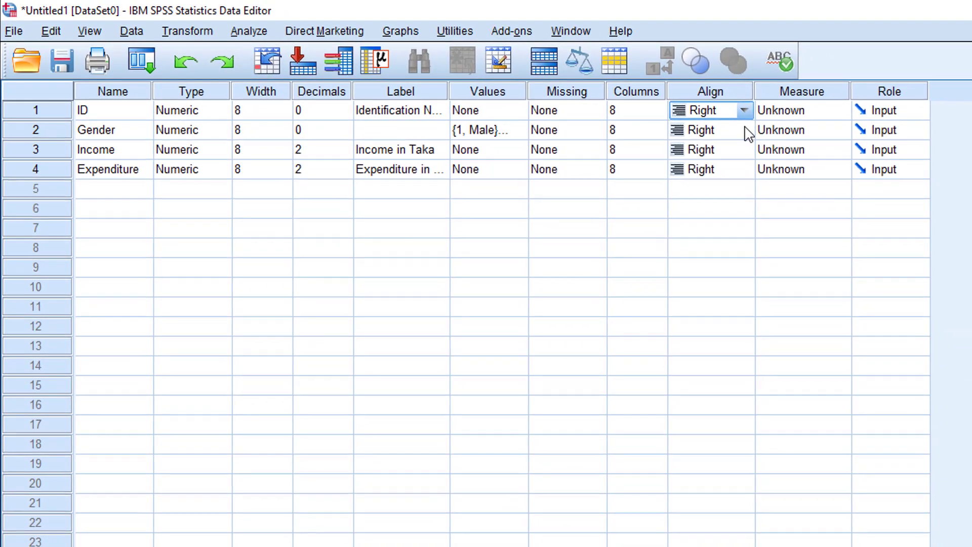
# Set the measurement level of both ID and Gender to Nominal.
pyautogui.click(809, 112)
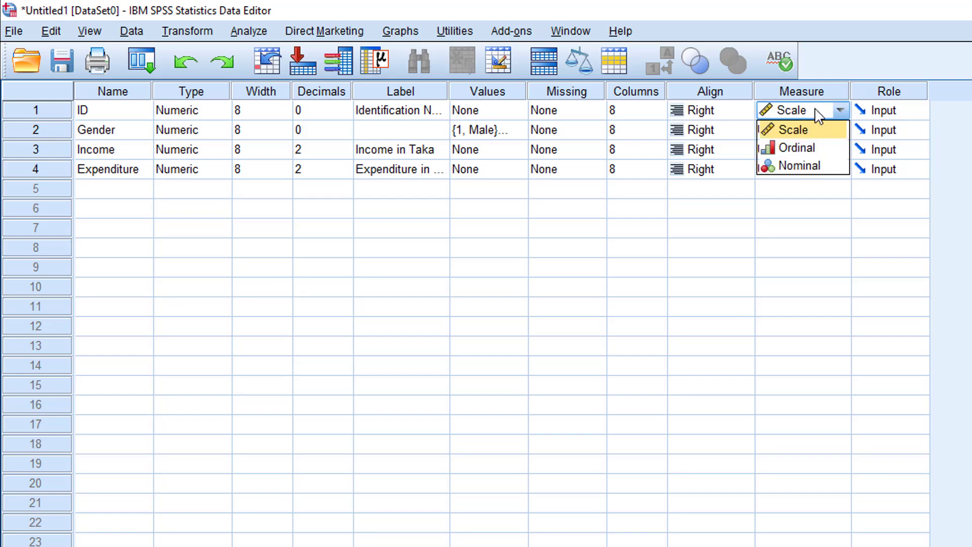
pyautogui.click(830, 172)
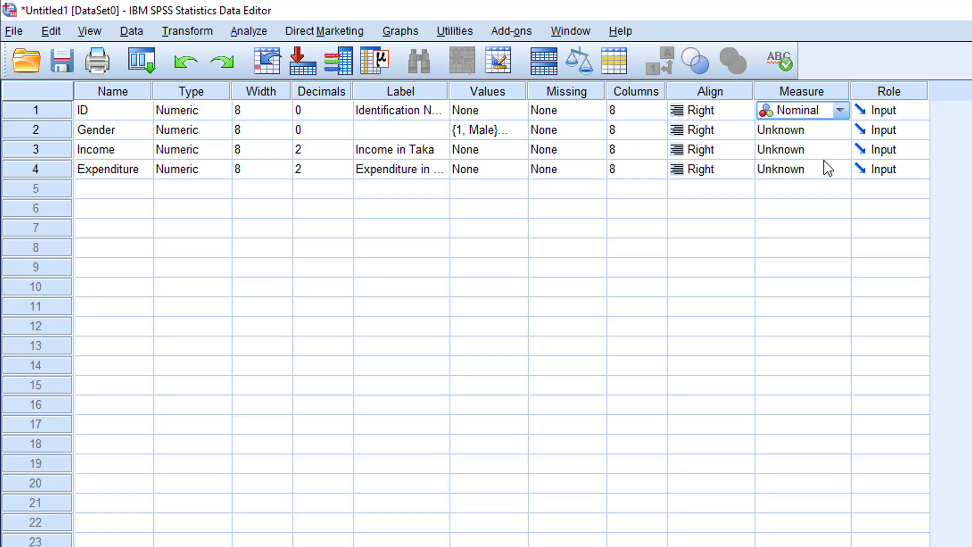
pyautogui.click(808, 133)
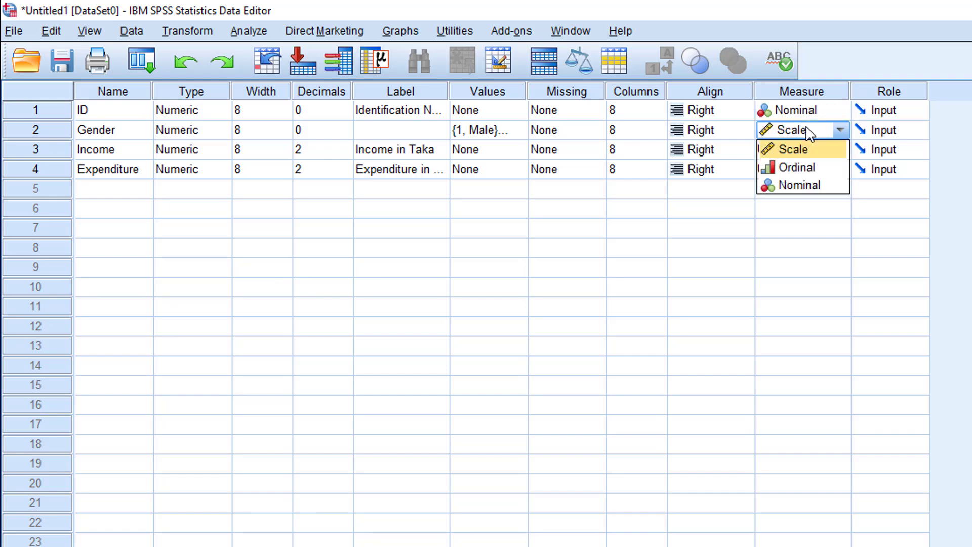
pyautogui.click(813, 187)
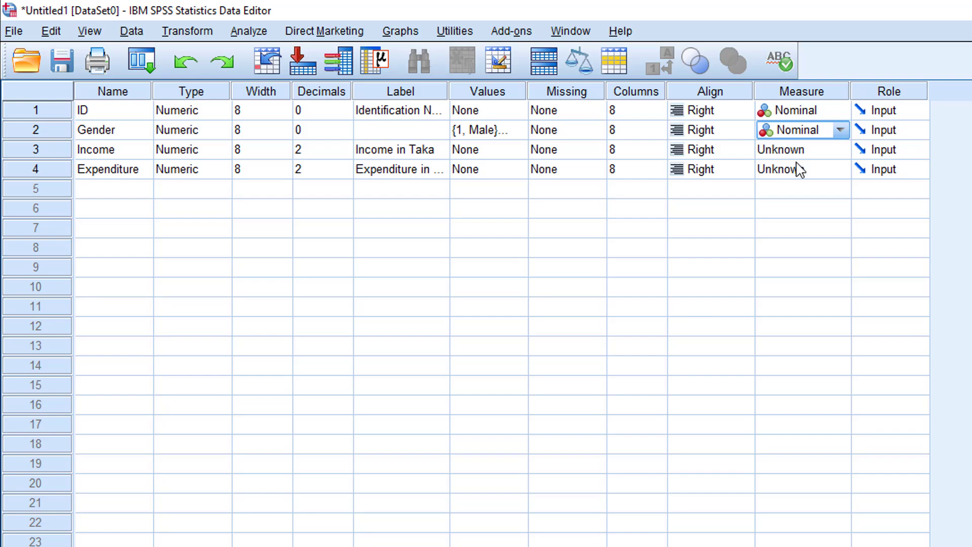
# Set the measurement level of both Income and Expenditure to Scale.
pyautogui.click(803, 152)
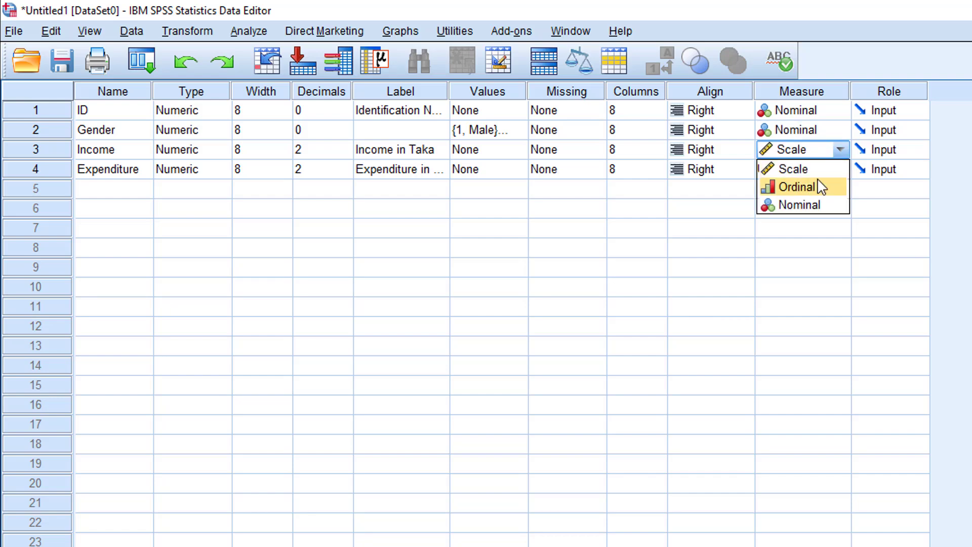
pyautogui.click(814, 173)
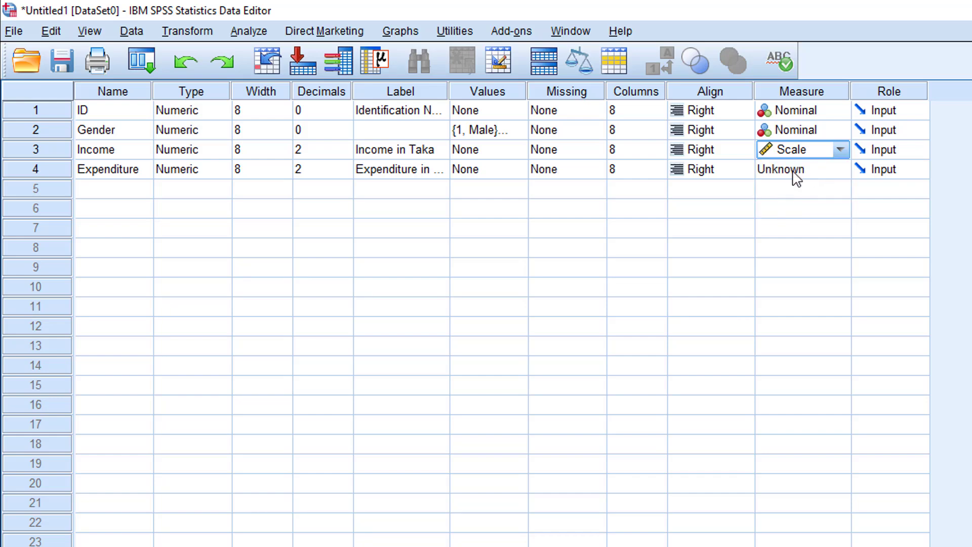
pyautogui.click(798, 170)
pyautogui.click(804, 189)
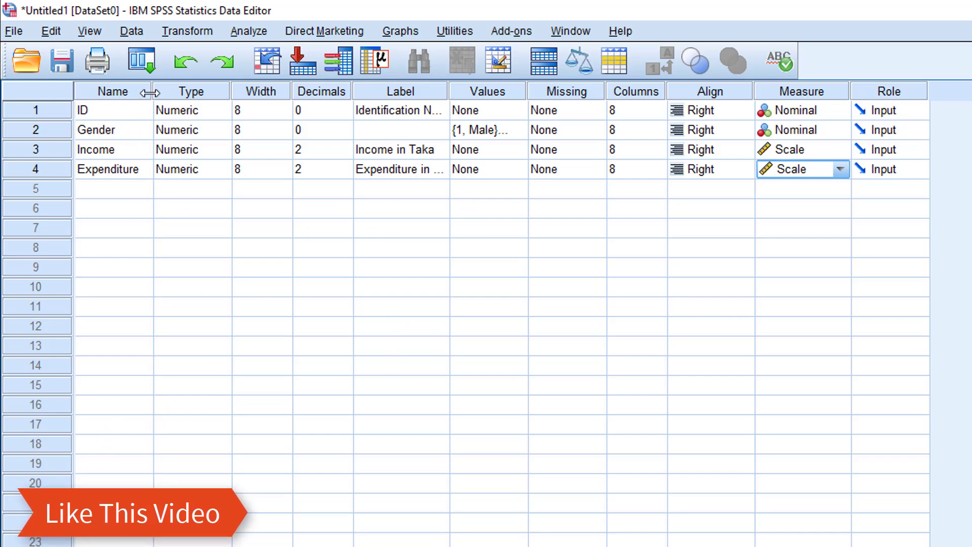
# Try to name a fifth variable "My variable", with a space in the name.
pyautogui.click(126, 190)
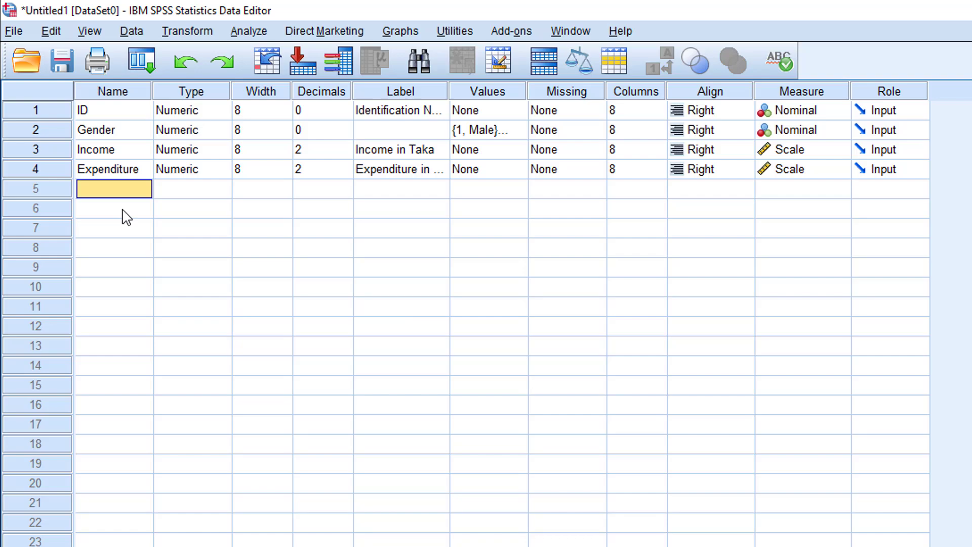
pyautogui.press('F2')
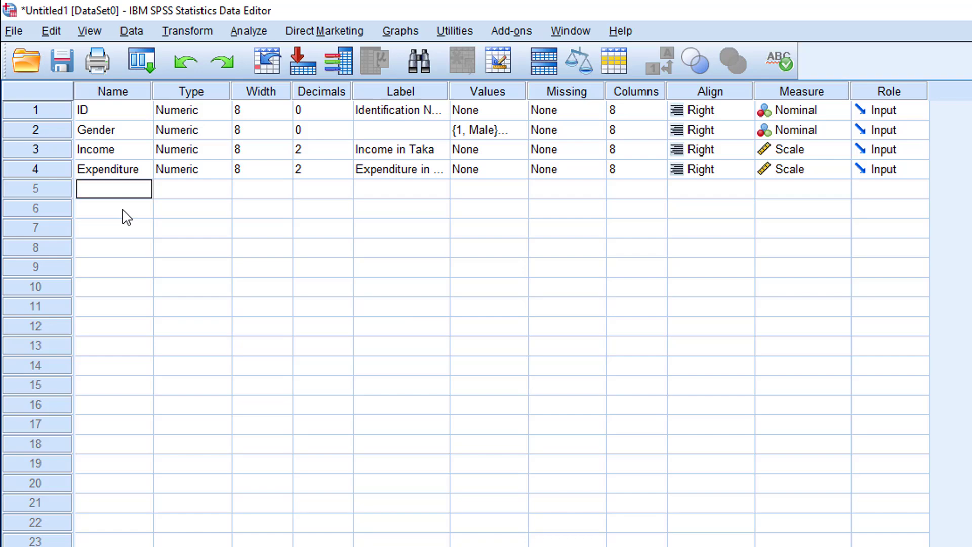
pyautogui.write('M')
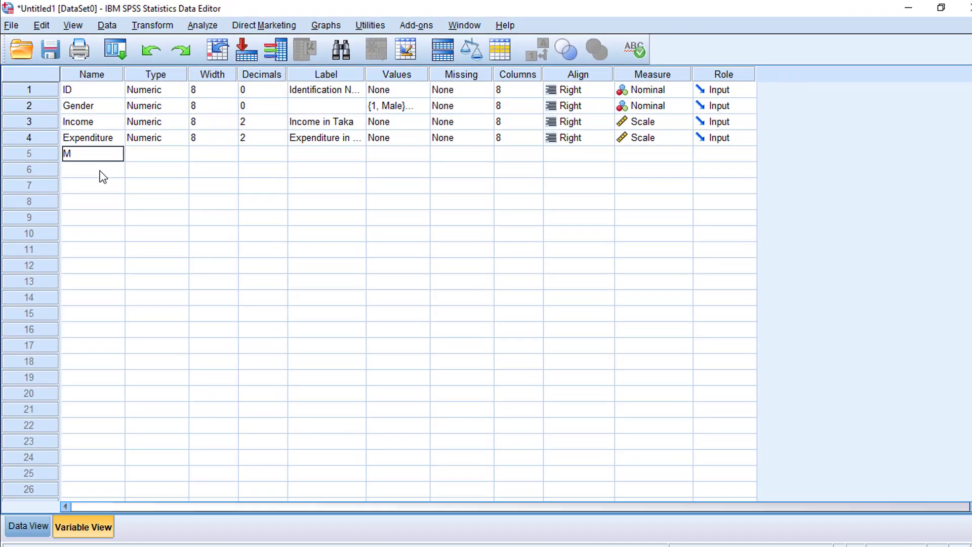
pyautogui.write('y variable')
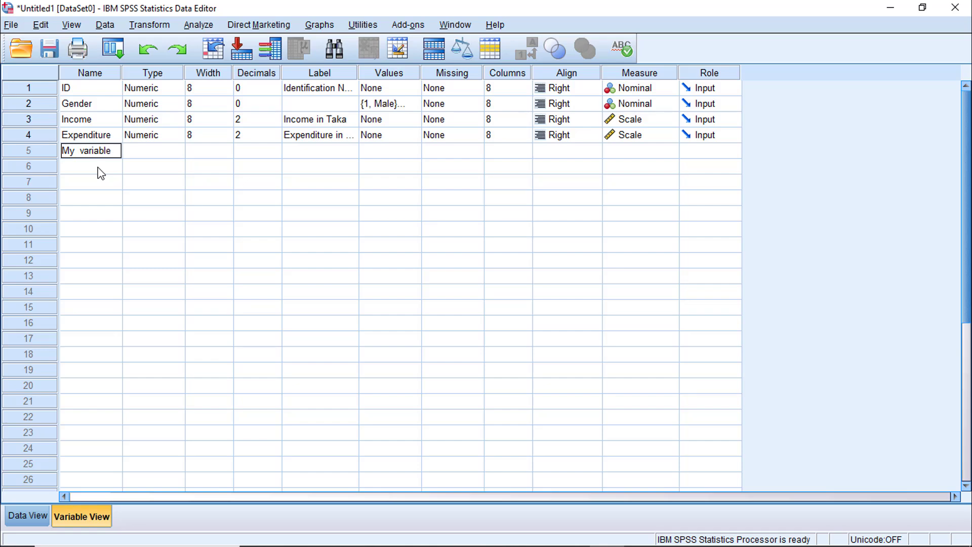
pyautogui.press('Return')
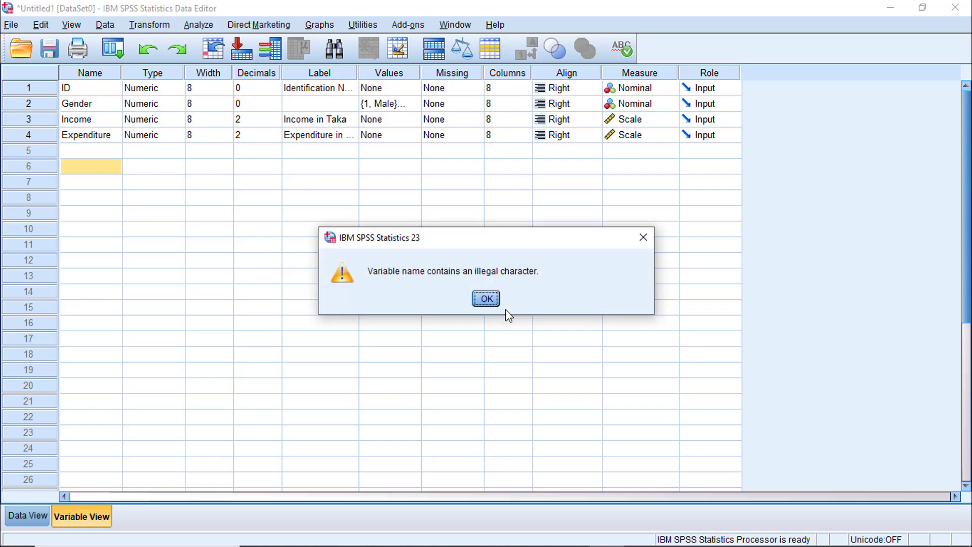
pyautogui.click(488, 301)
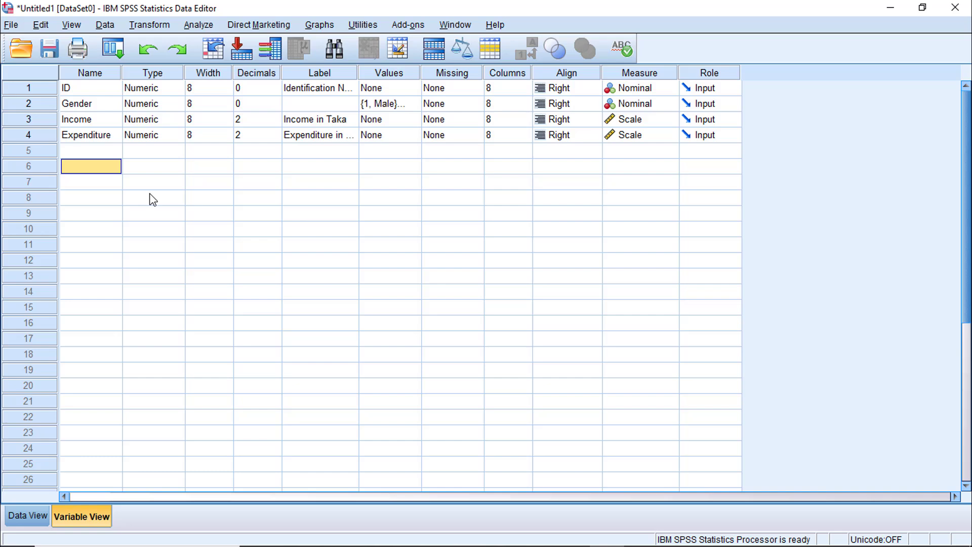
# Add a fifth variable named MYVARIABLE in the row below Expenditure.
pyautogui.click(95, 152)
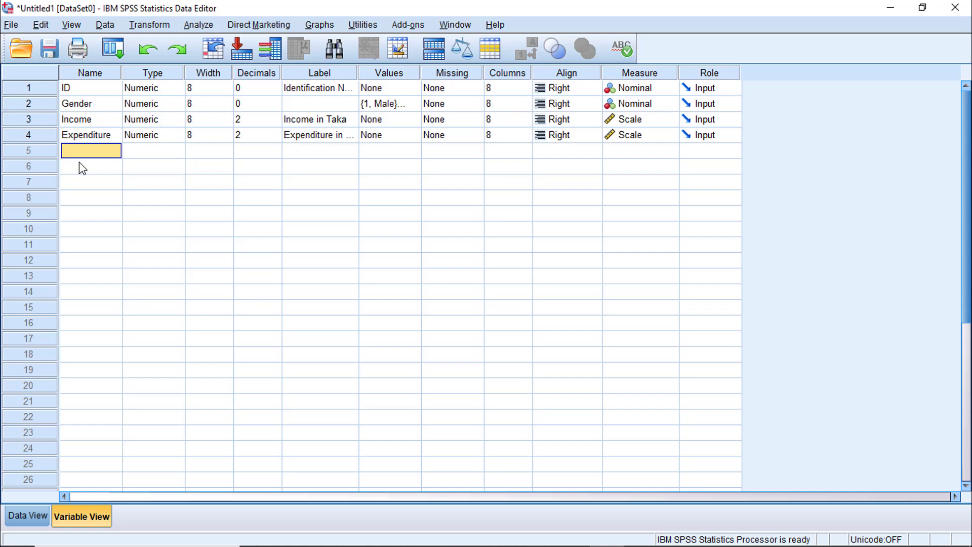
pyautogui.write('MYVARIABLE')
pyautogui.press('Return')
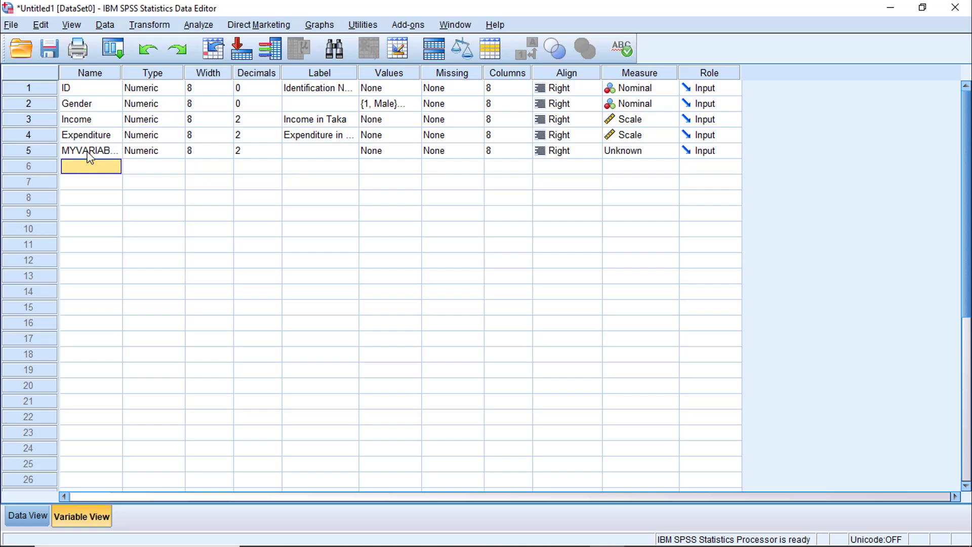
pyautogui.press('Up')
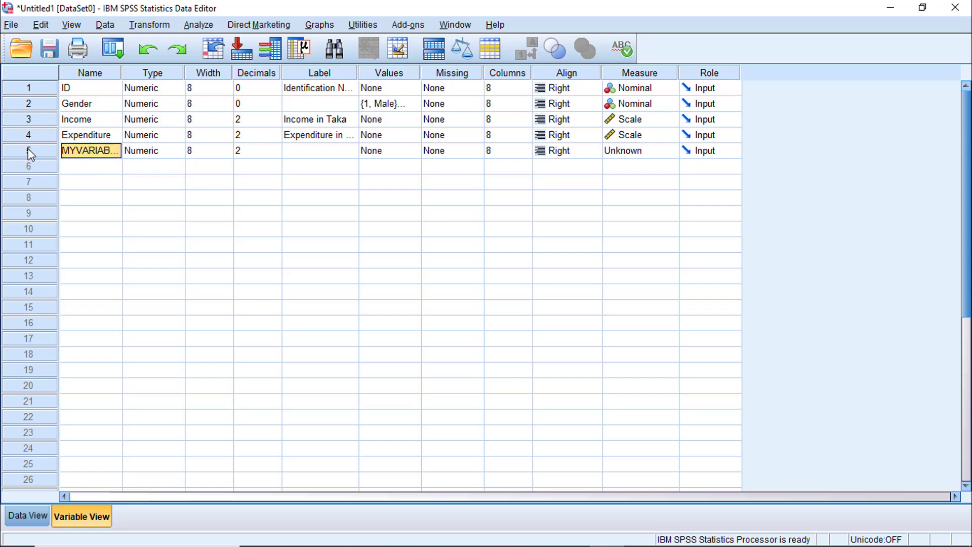
# Delete the whole MYVARIABLE row from the variable list.
pyautogui.click(28, 151)
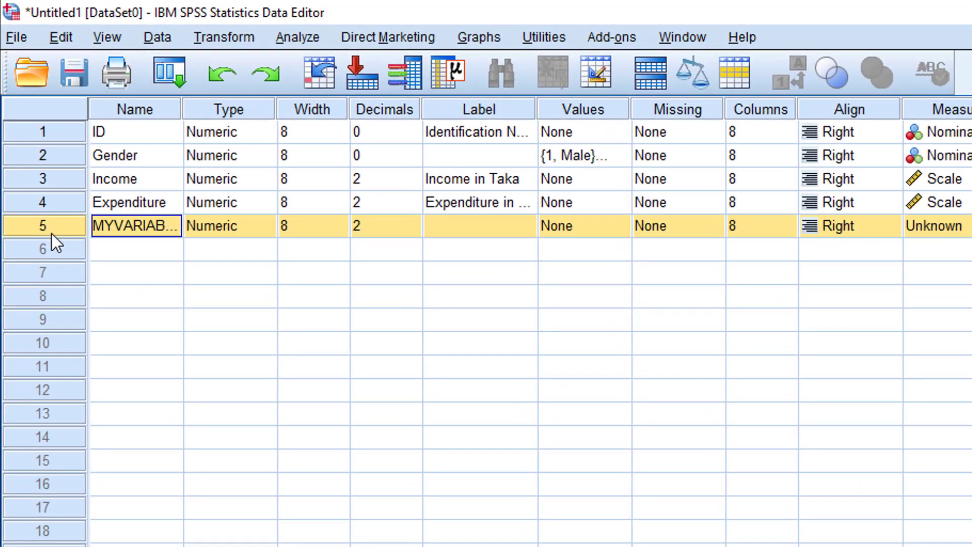
pyautogui.rightClick(55, 229)
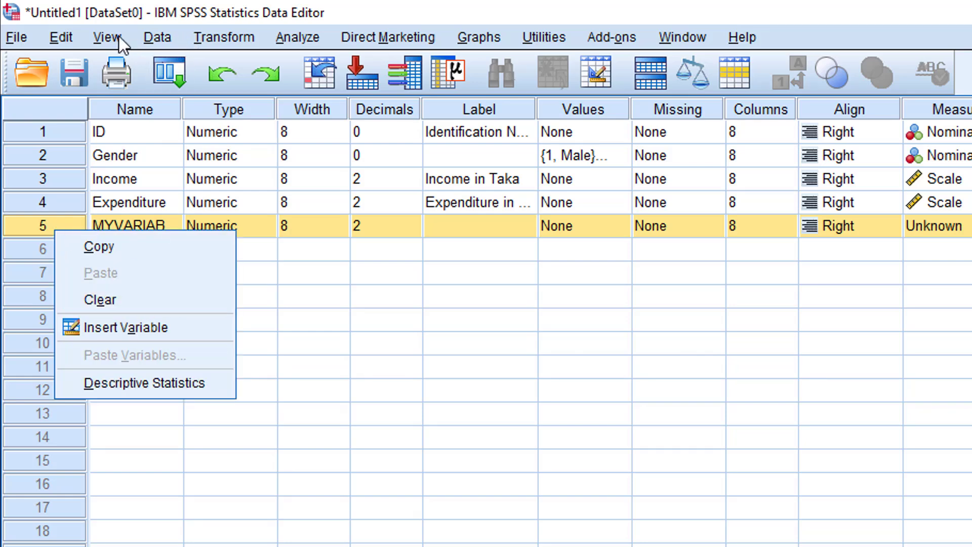
pyautogui.click(157, 36)
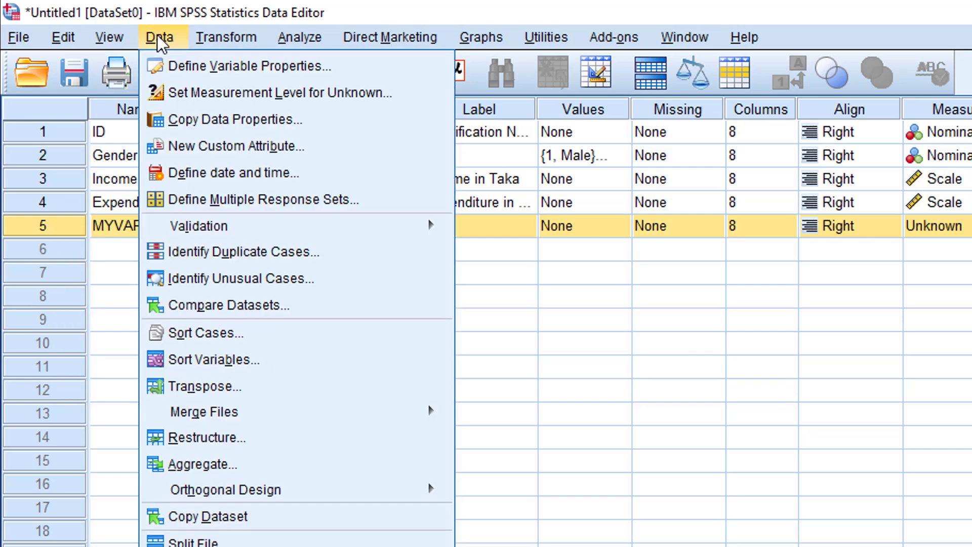
pyautogui.moveTo(105, 38)
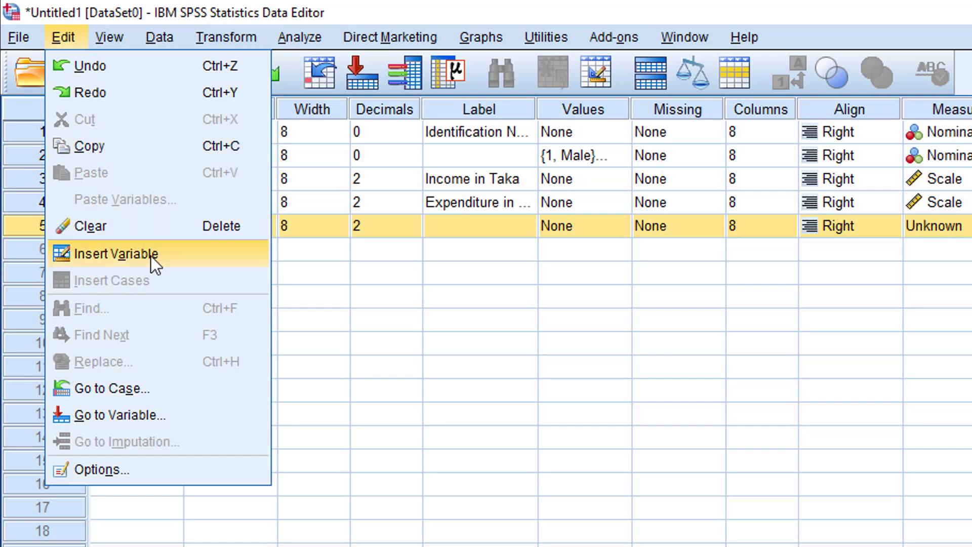
pyautogui.click(145, 231)
pyautogui.click(214, 256)
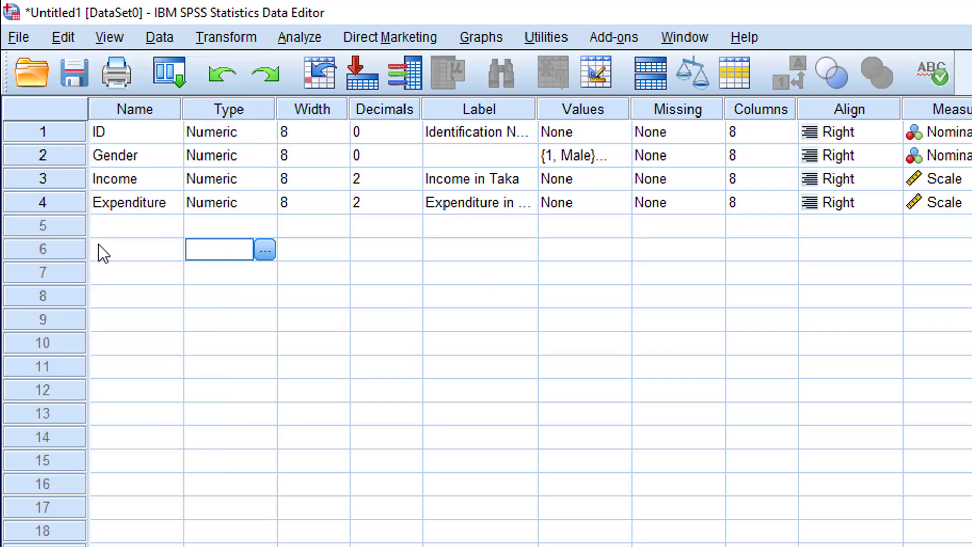
pyautogui.click(151, 226)
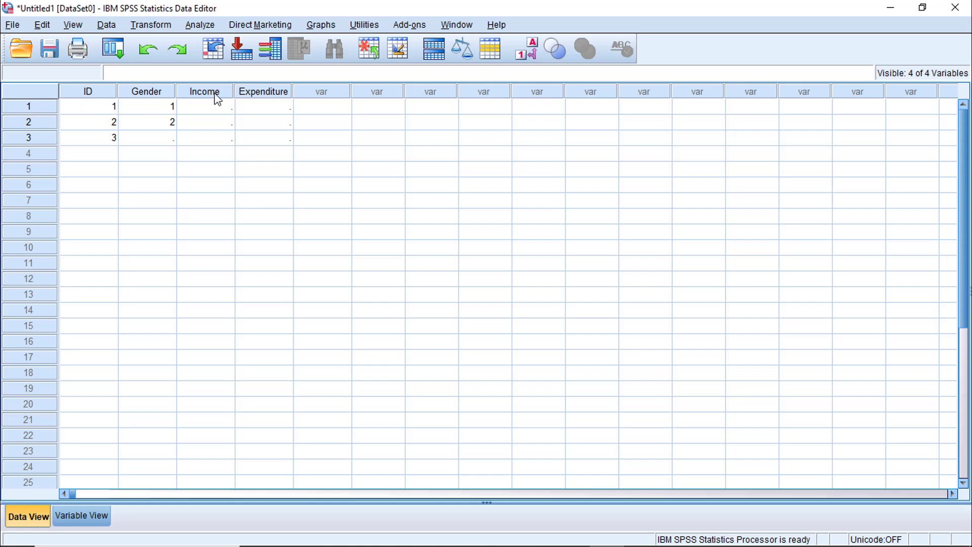
# Switch to the Tutorial workbook in Excel and copy the data in B2:E16 without the header row.
pyautogui.moveTo(505, 543)
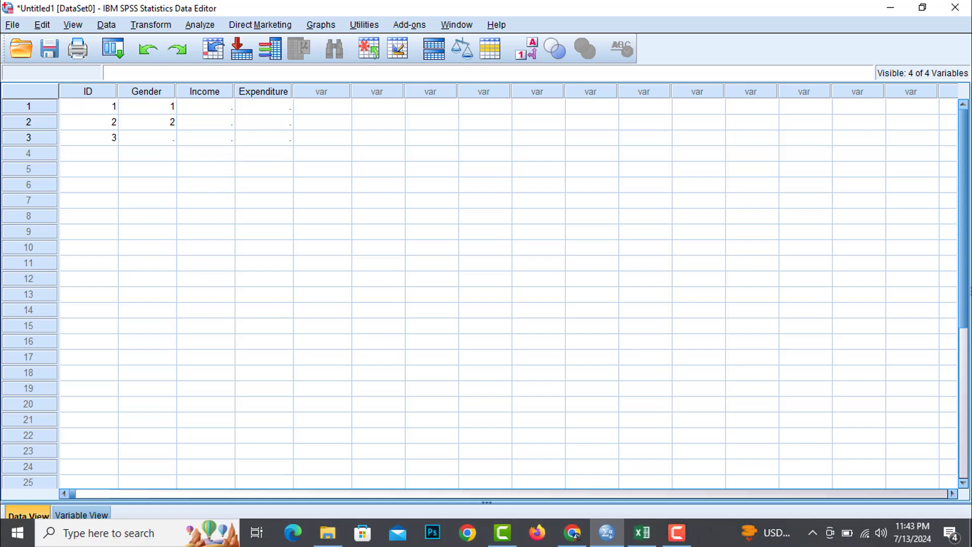
pyautogui.click(651, 543)
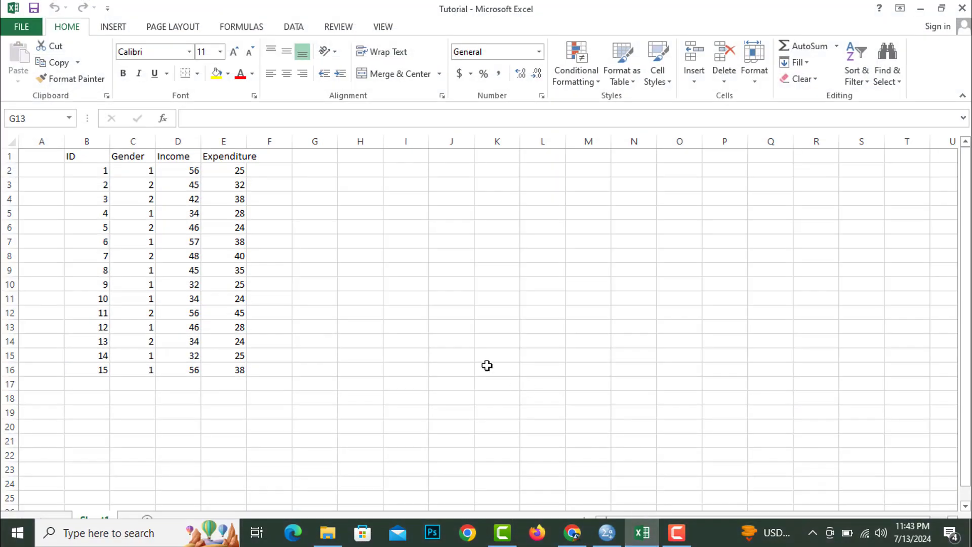
pyautogui.moveTo(71, 157); pyautogui.dragTo(222, 334)
pyautogui.click(133, 256)
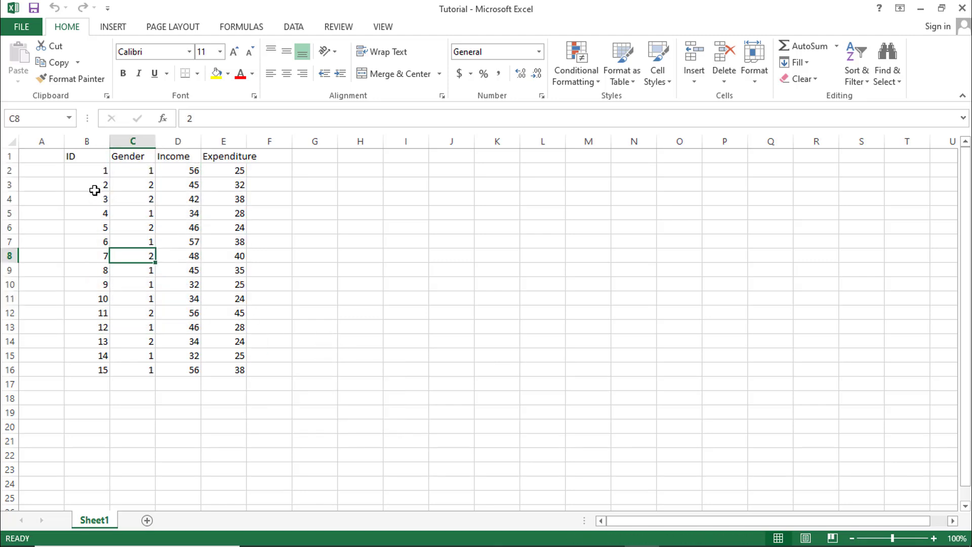
pyautogui.click(87, 183)
pyautogui.moveTo(85, 165); pyautogui.dragTo(226, 364)
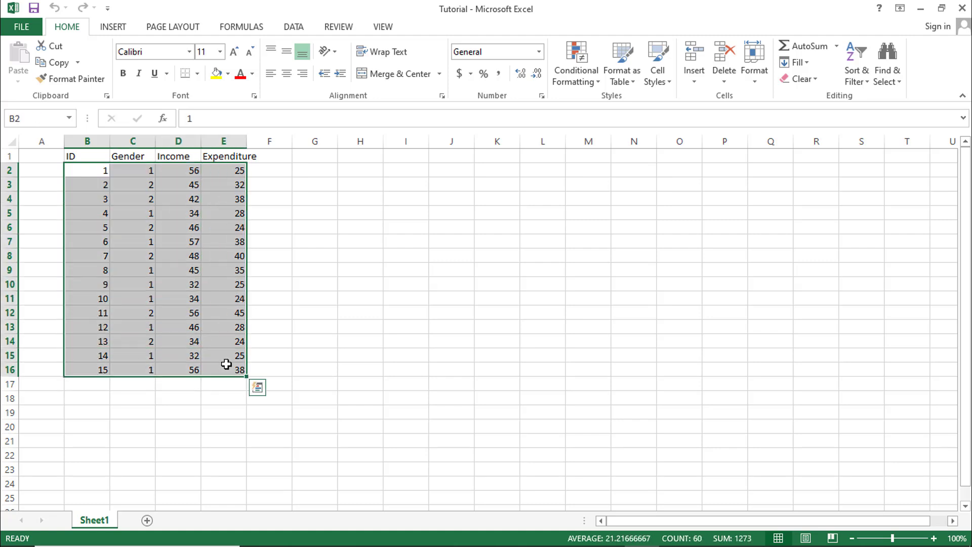
pyautogui.hotkey('ctrl', 'c')
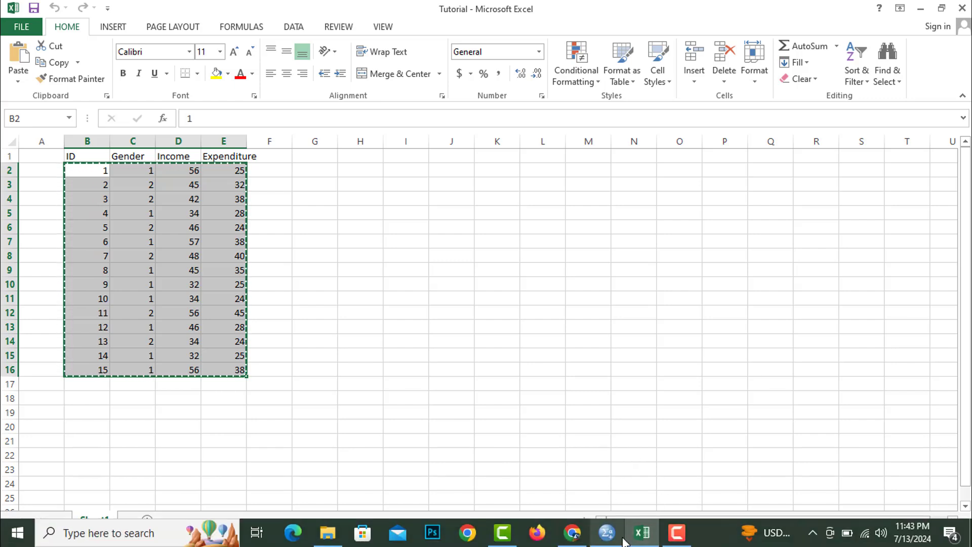
# Return to the SPSS Data View and paste the copied data starting at the ID cell of case 1.
pyautogui.click(607, 532)
pyautogui.click(98, 107)
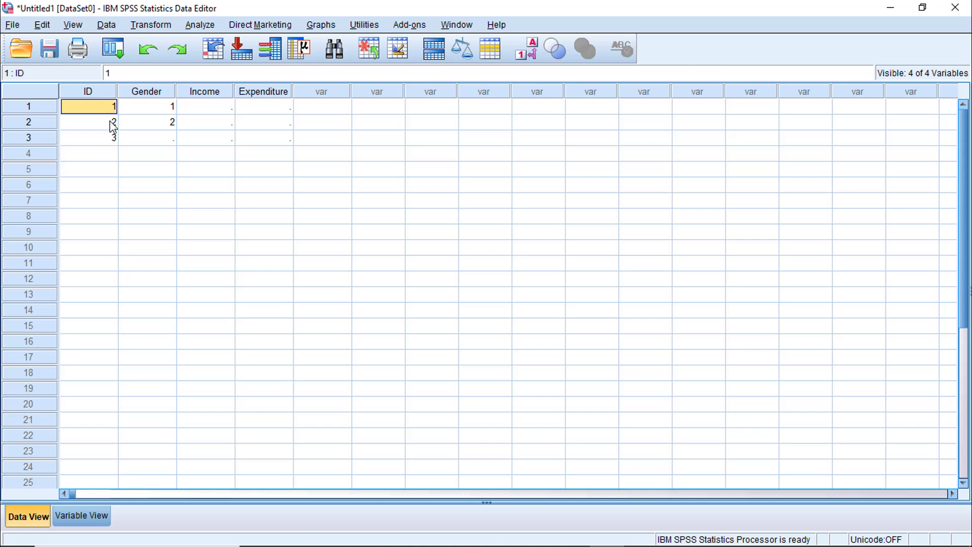
pyautogui.moveTo(108, 112); pyautogui.dragTo(178, 201)
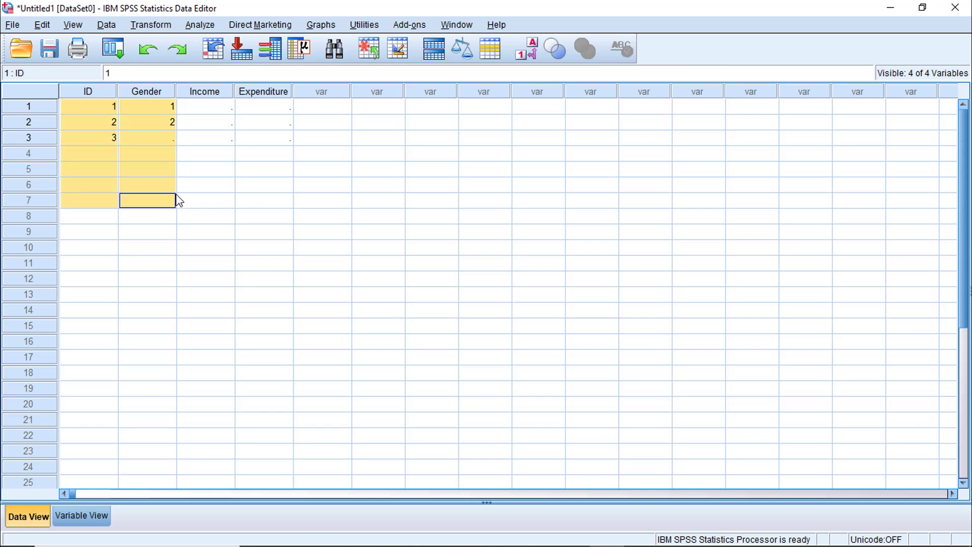
pyautogui.click(91, 122)
pyautogui.click(96, 107)
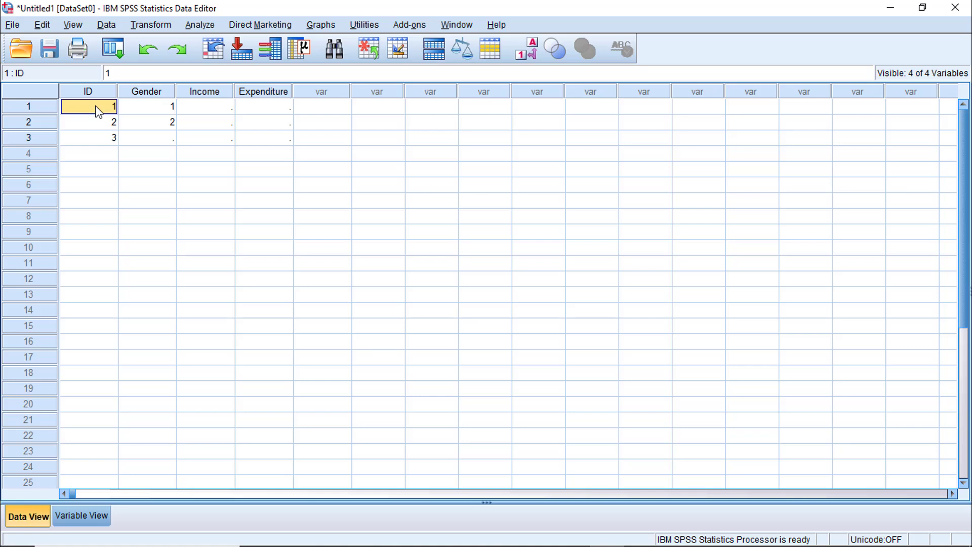
pyautogui.hotkey('ctrl', 'v')
pyautogui.click(169, 143)
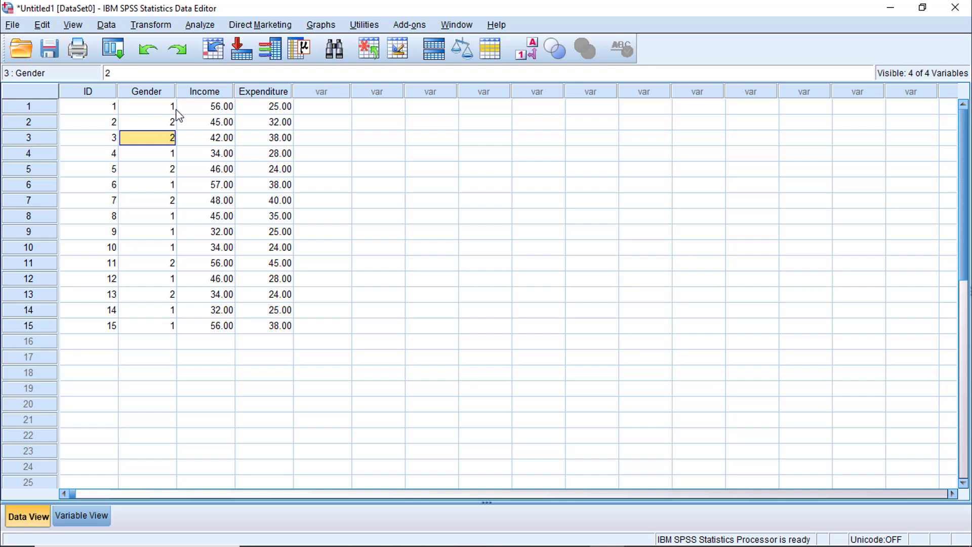
pyautogui.click(214, 123)
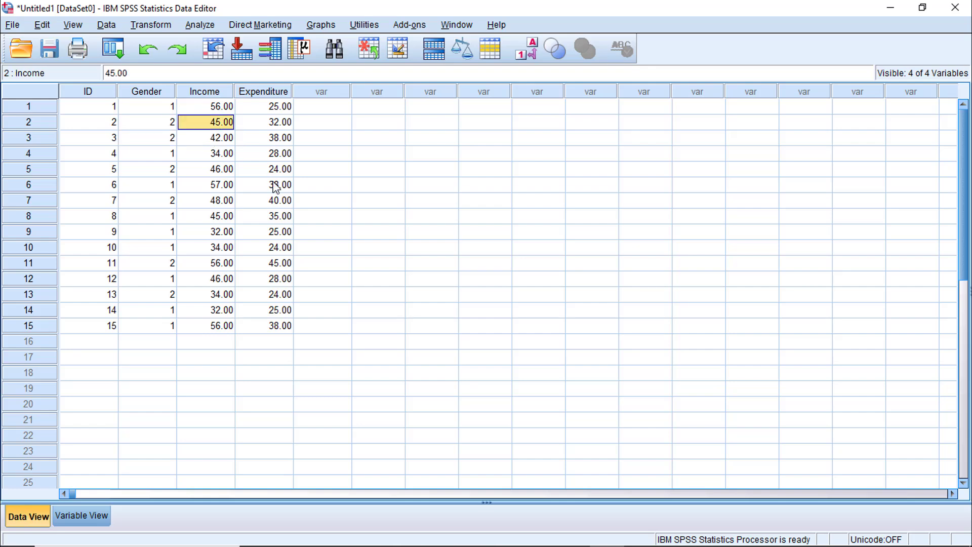
# Review the pasted values for ID, Gender, Income and Expenditure against the variable definitions in Variable View.
pyautogui.click(231, 292)
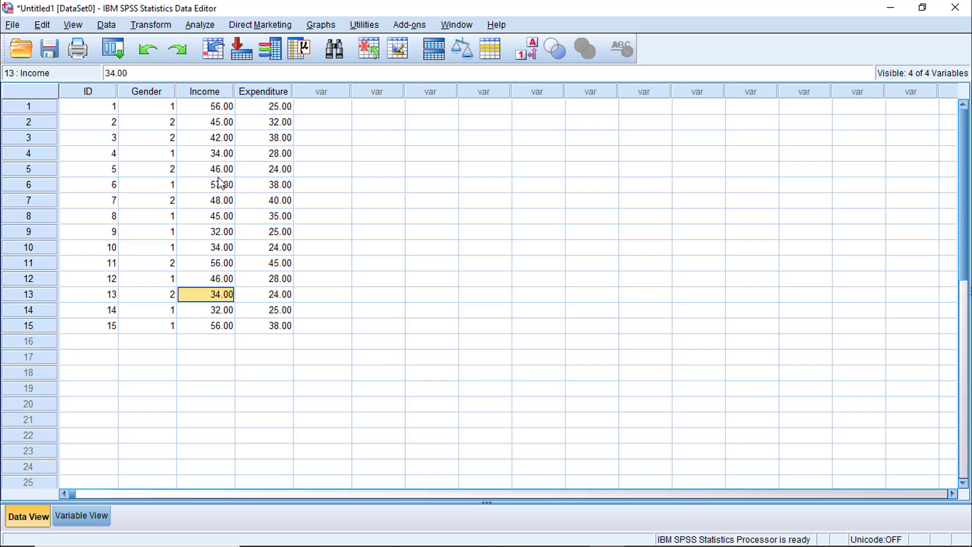
pyautogui.click(82, 516)
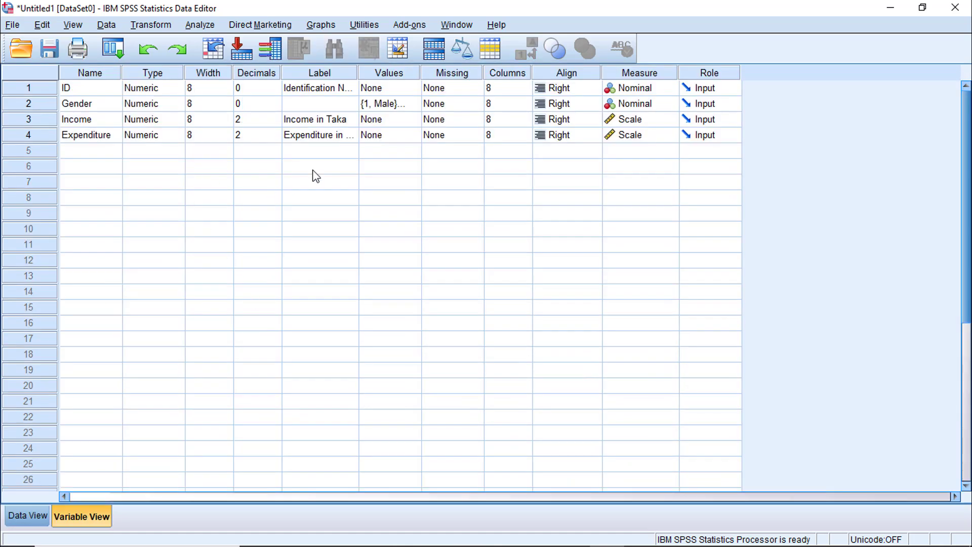
pyautogui.click(34, 519)
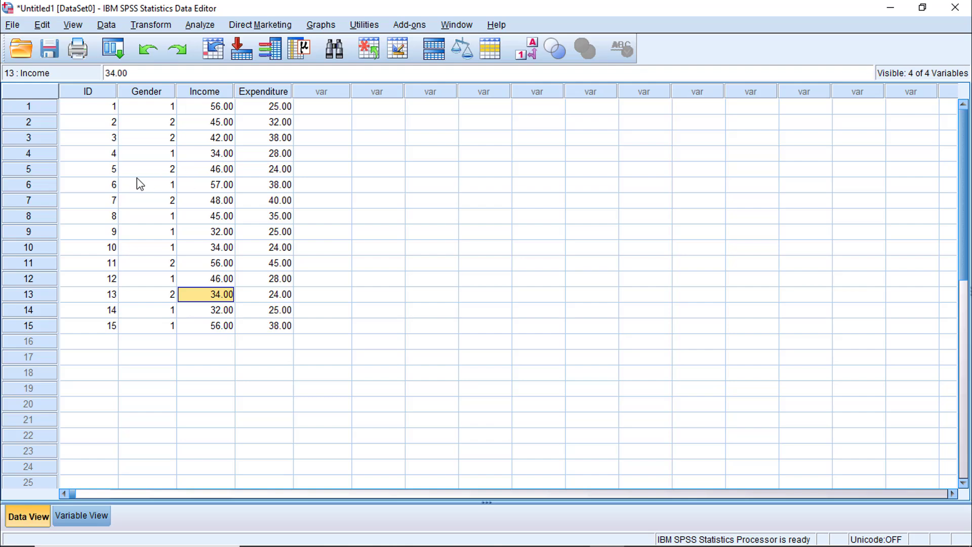
pyautogui.click(216, 201)
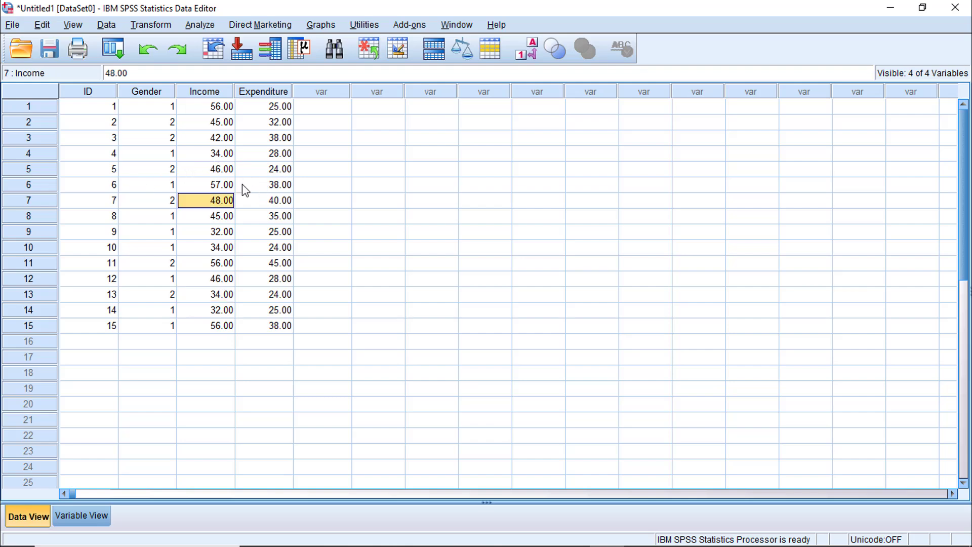
pyautogui.click(127, 152)
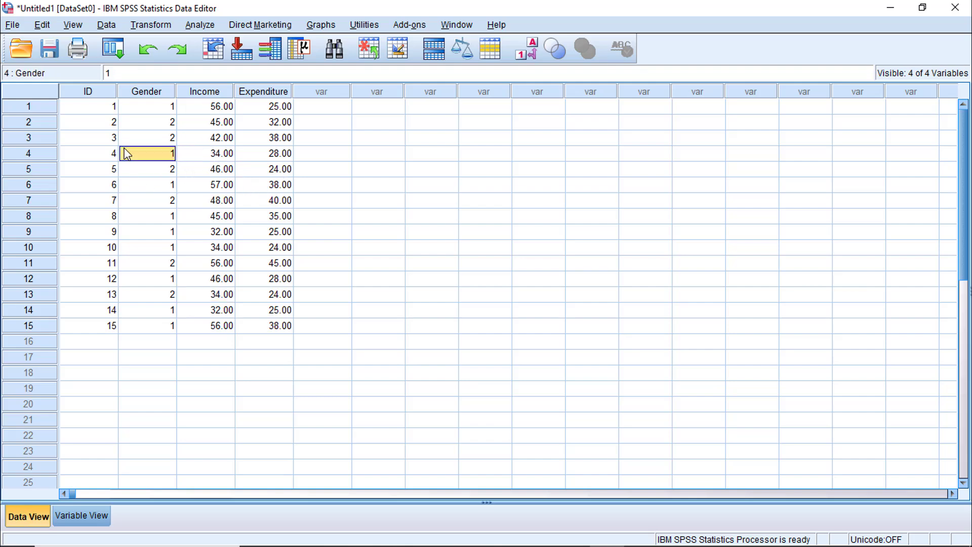
pyautogui.click(220, 324)
pyautogui.click(136, 185)
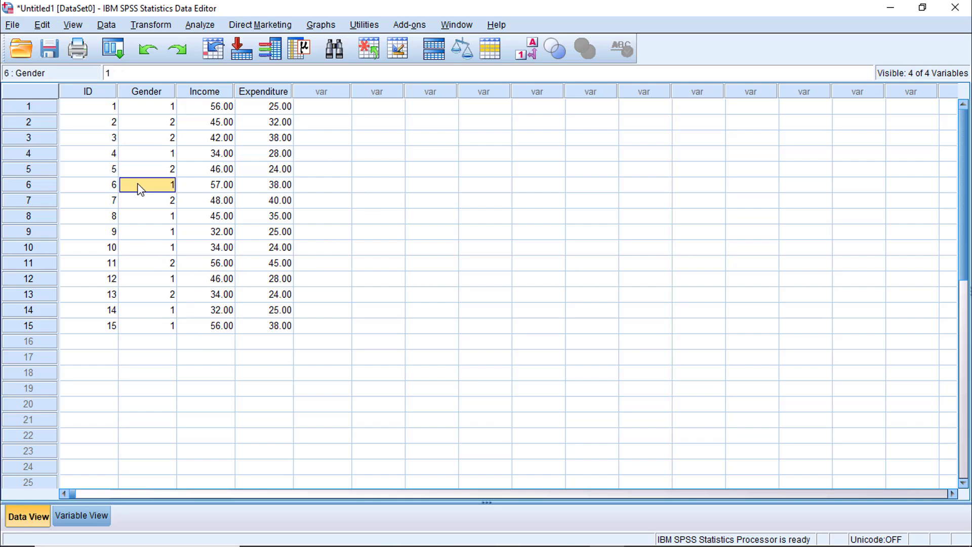
pyautogui.click(69, 518)
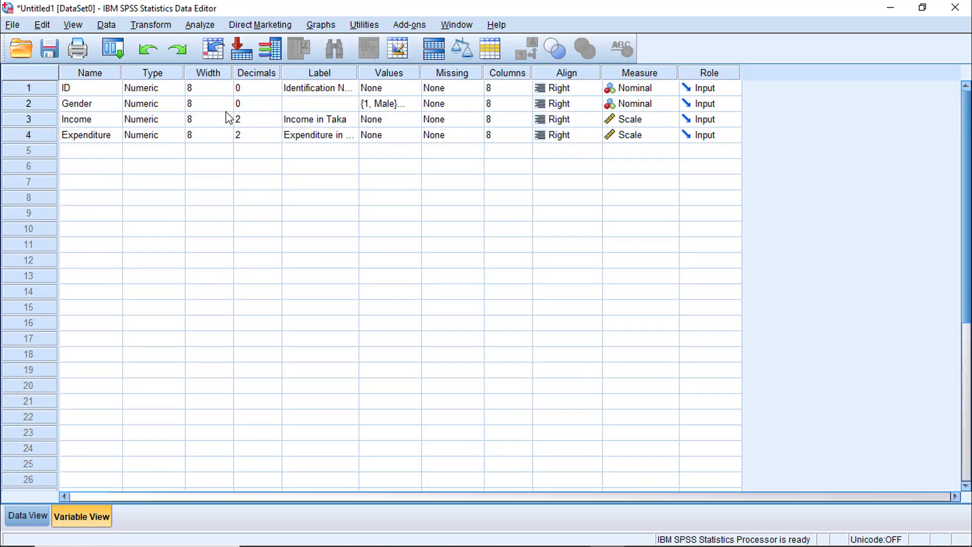
pyautogui.click(28, 516)
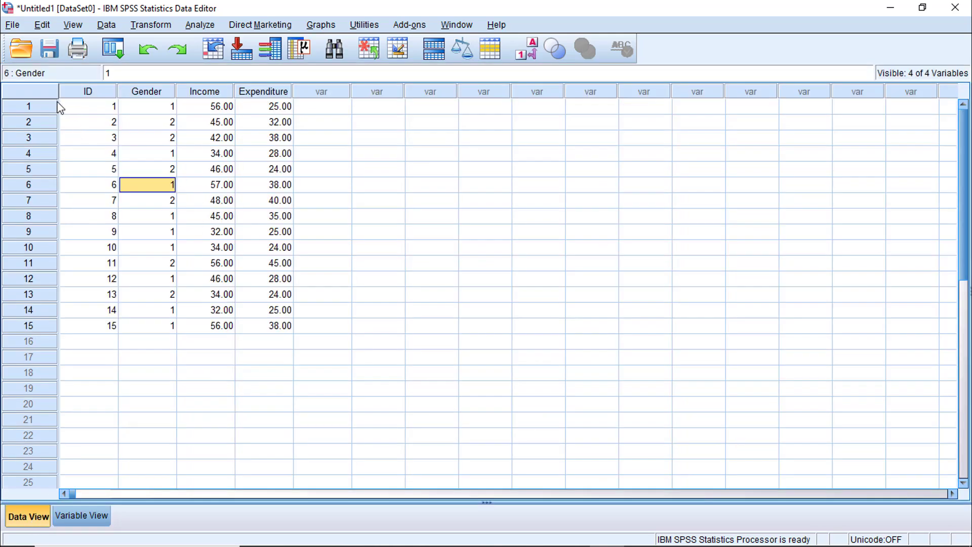
pyautogui.click(239, 250)
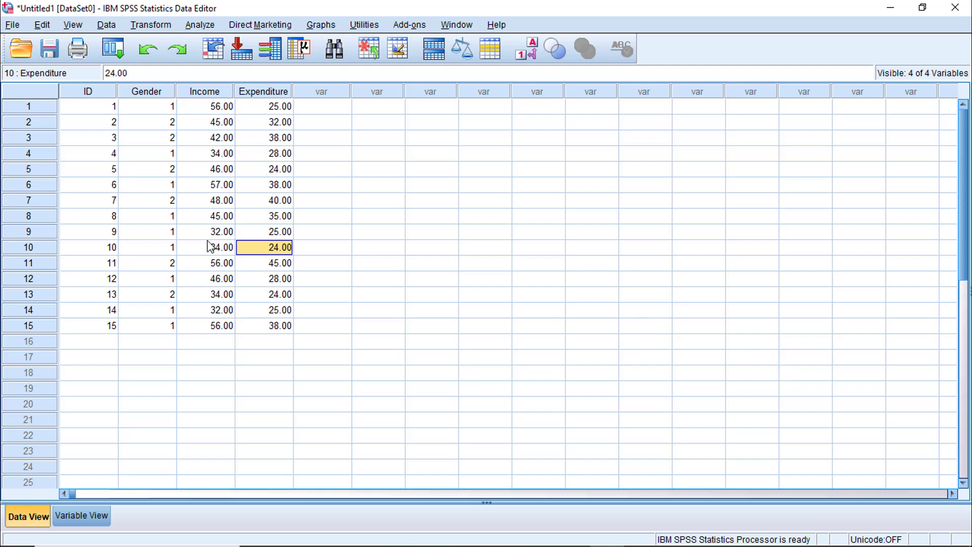
pyautogui.click(92, 107)
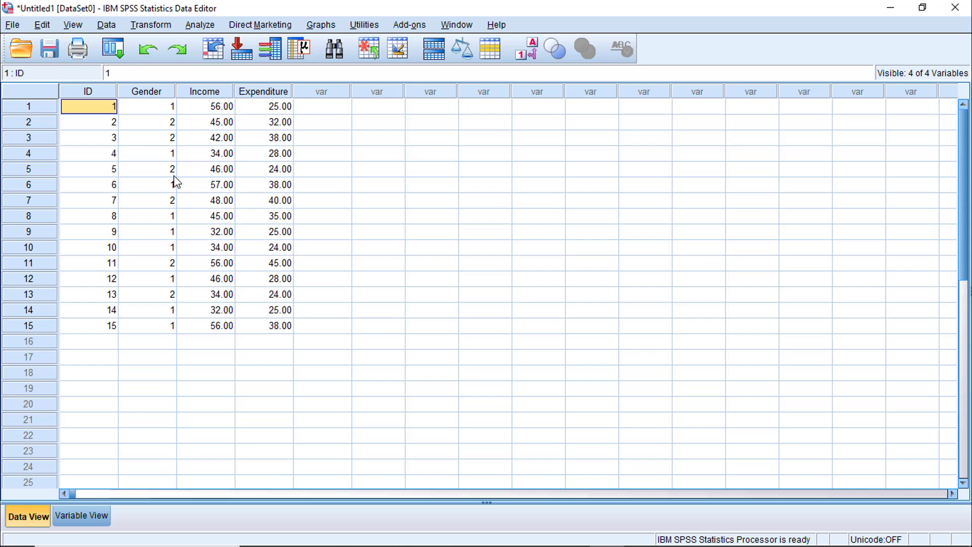
pyautogui.click(155, 157)
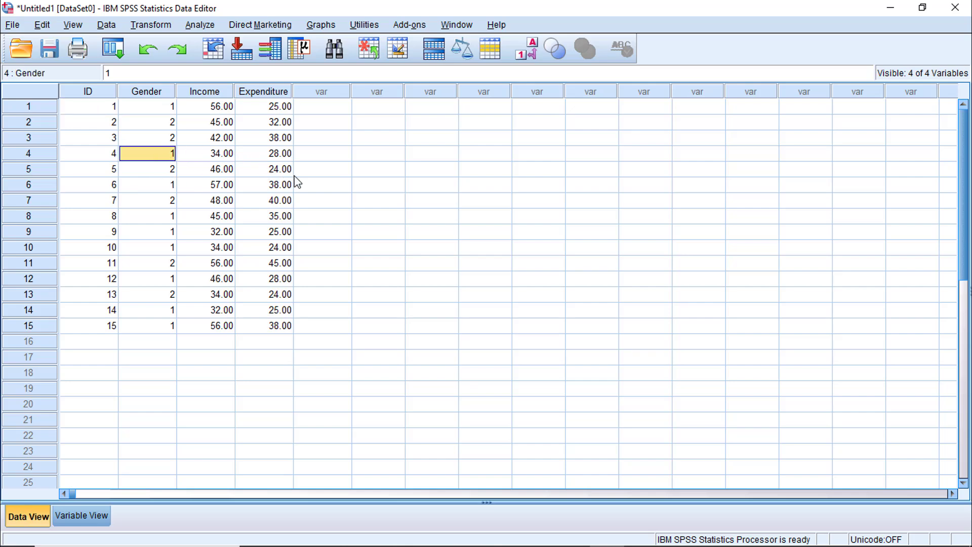